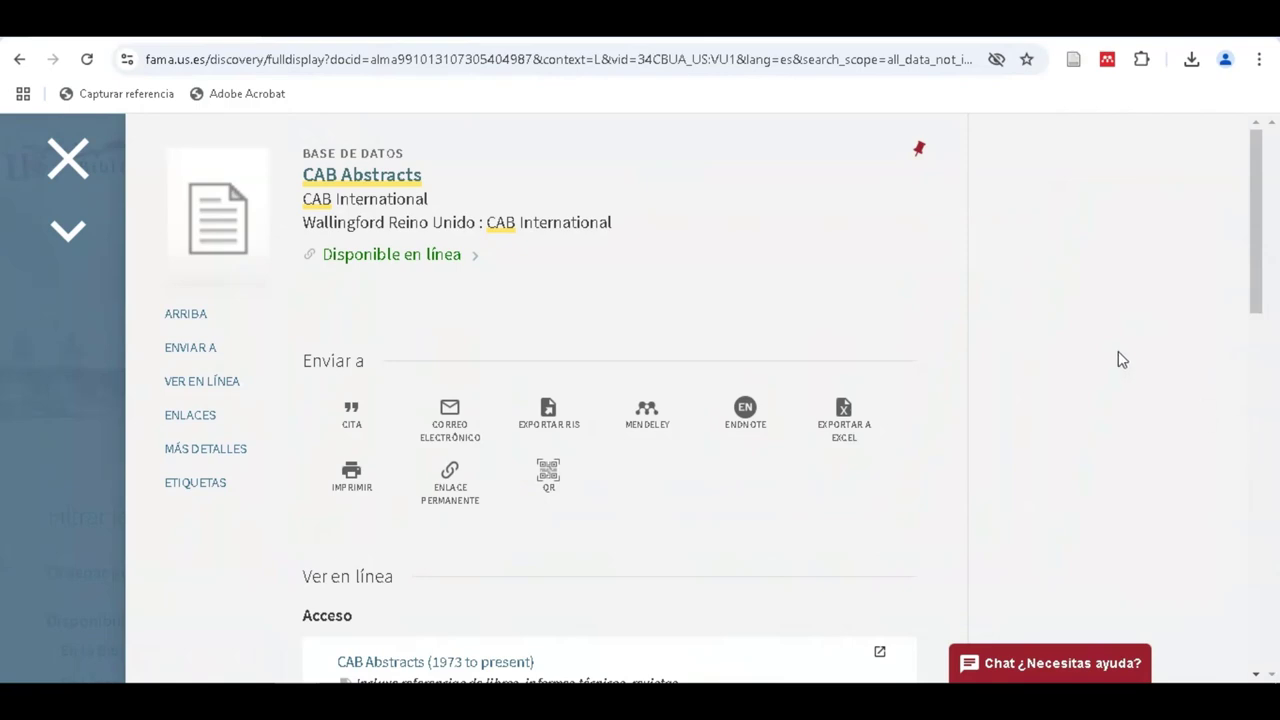
Open the CAB Abstracts (1973 to present) database from its catalogue record and look over the basic search modes and limiters
click(405, 38)
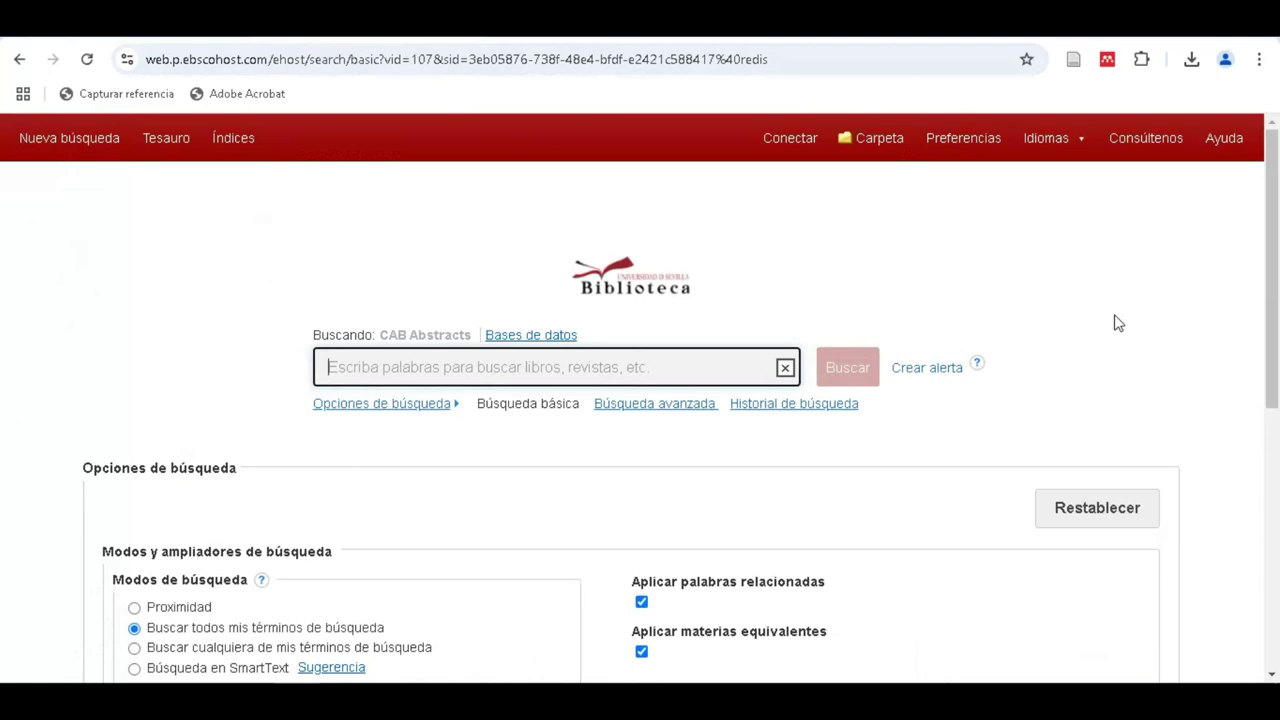
scroll(1118, 323, down, 1)
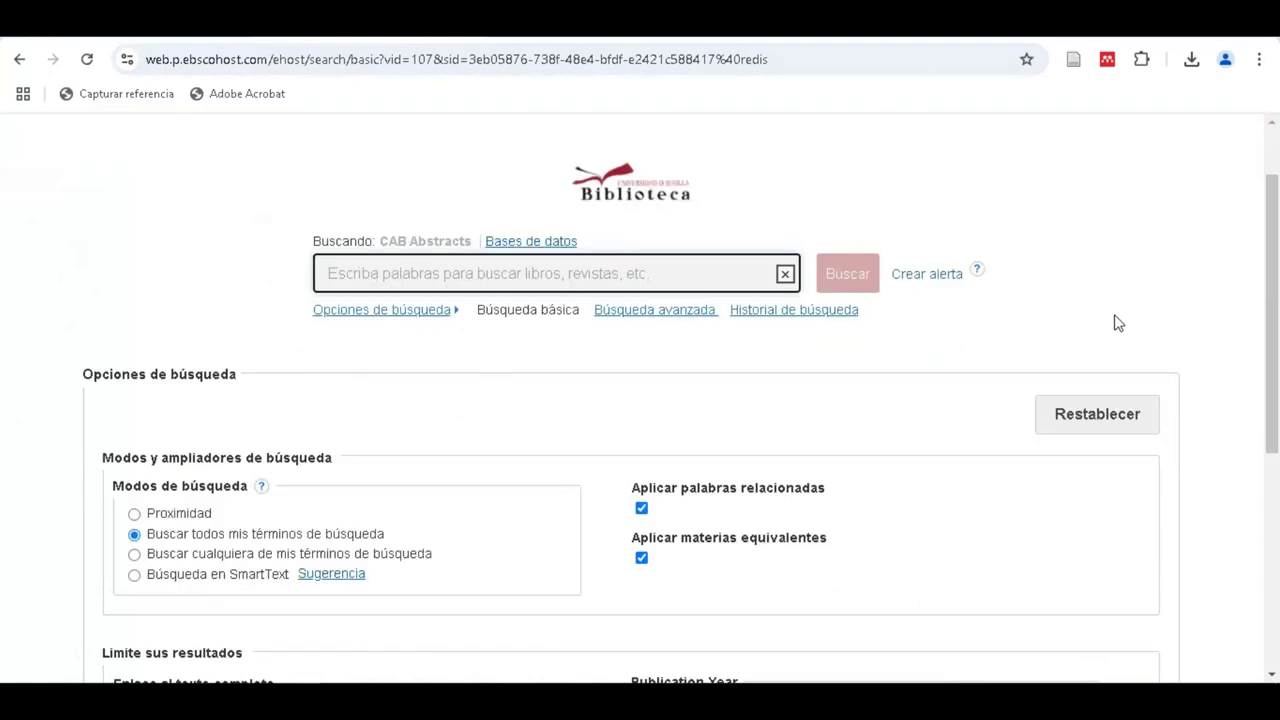
scroll(1118, 323, down, 3)
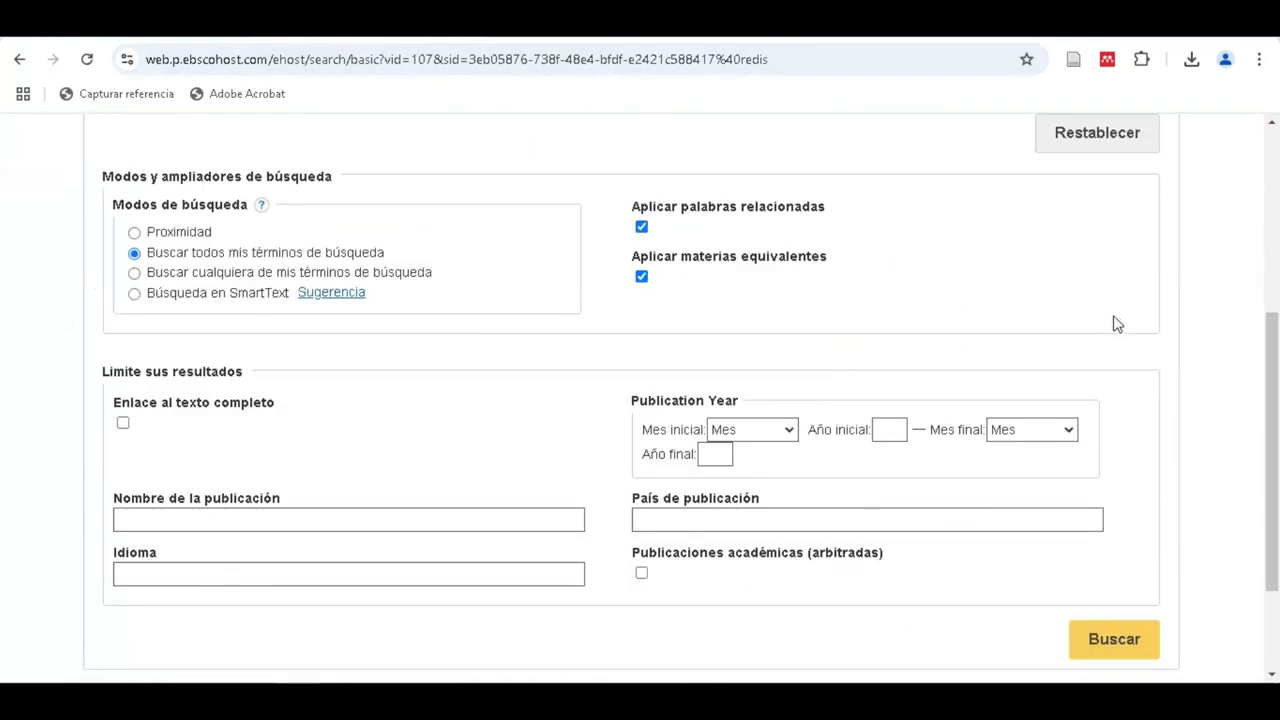
scroll(1118, 323, up, 3)
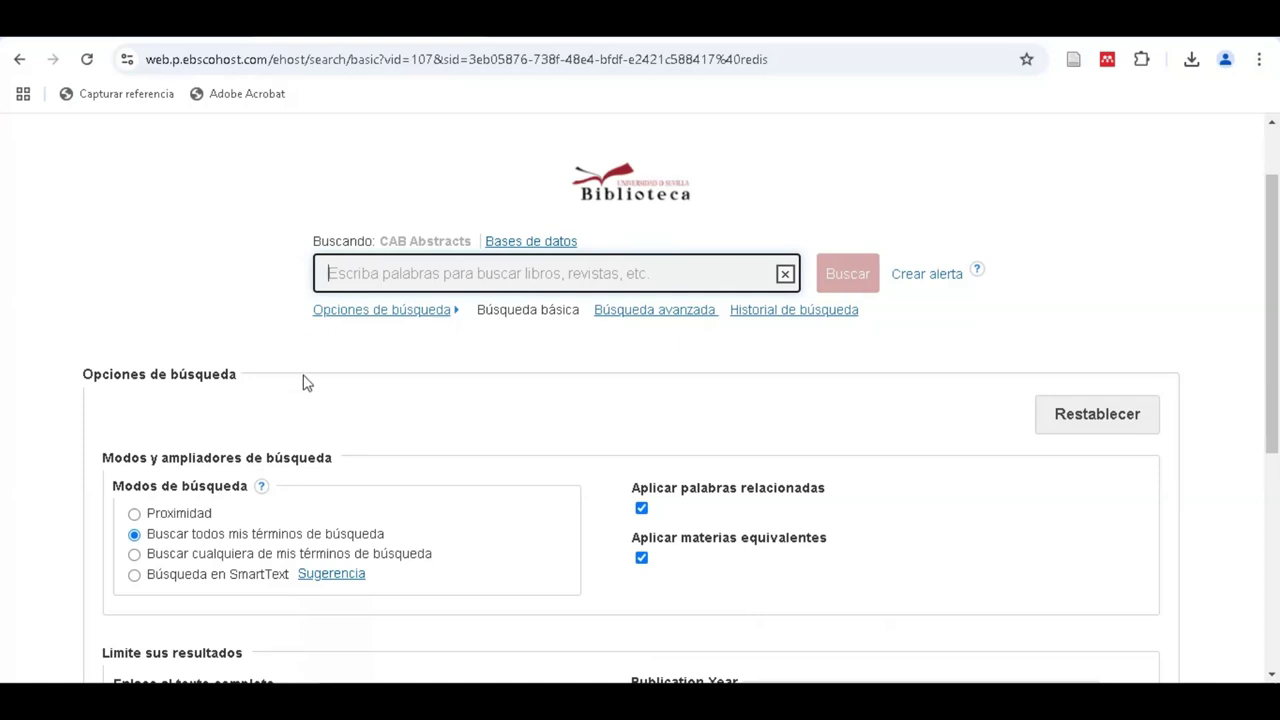
scroll(306, 383, down, 1)
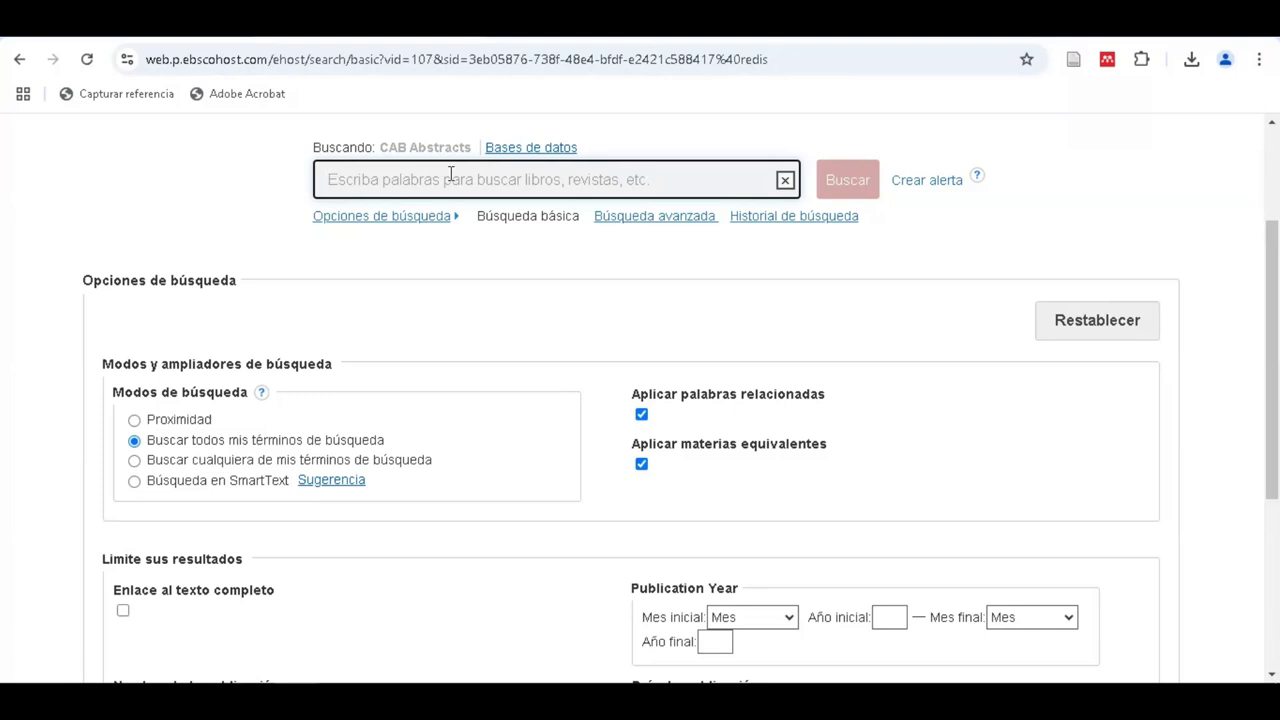
Search for the suggested phrase "crop production spain" with all search terms required and look through the first results
text(crop)
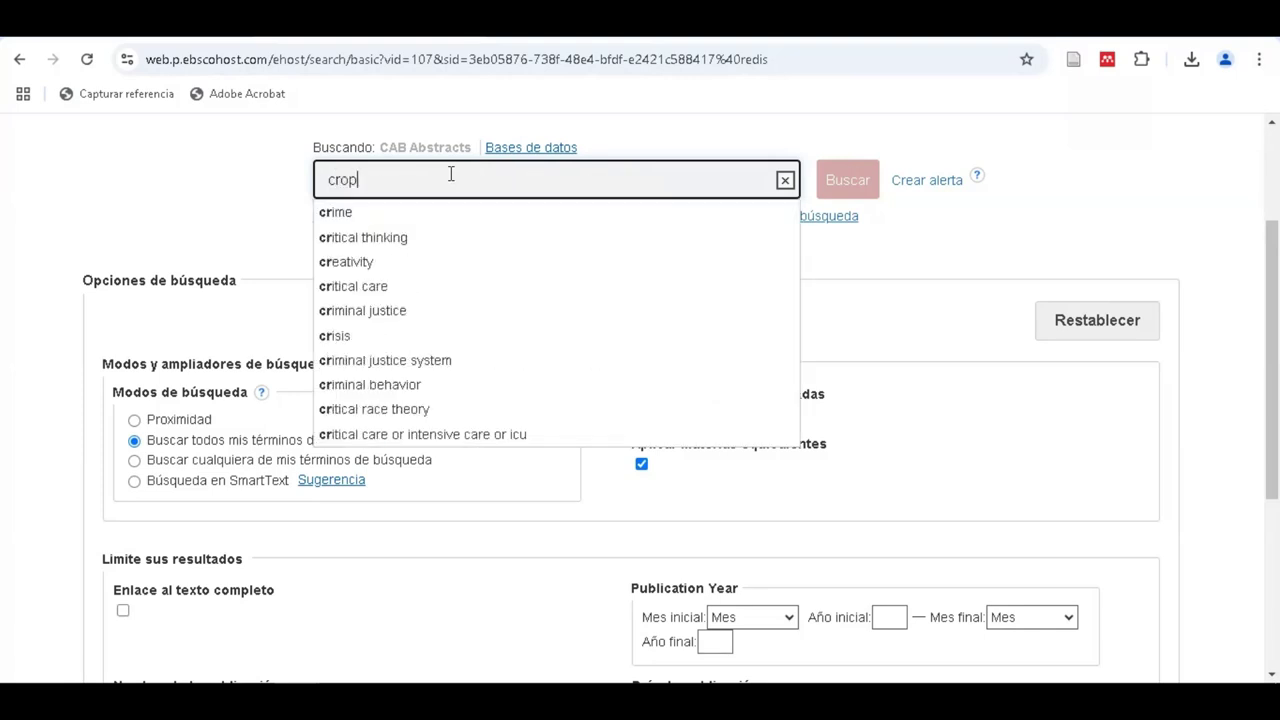
text( pro)
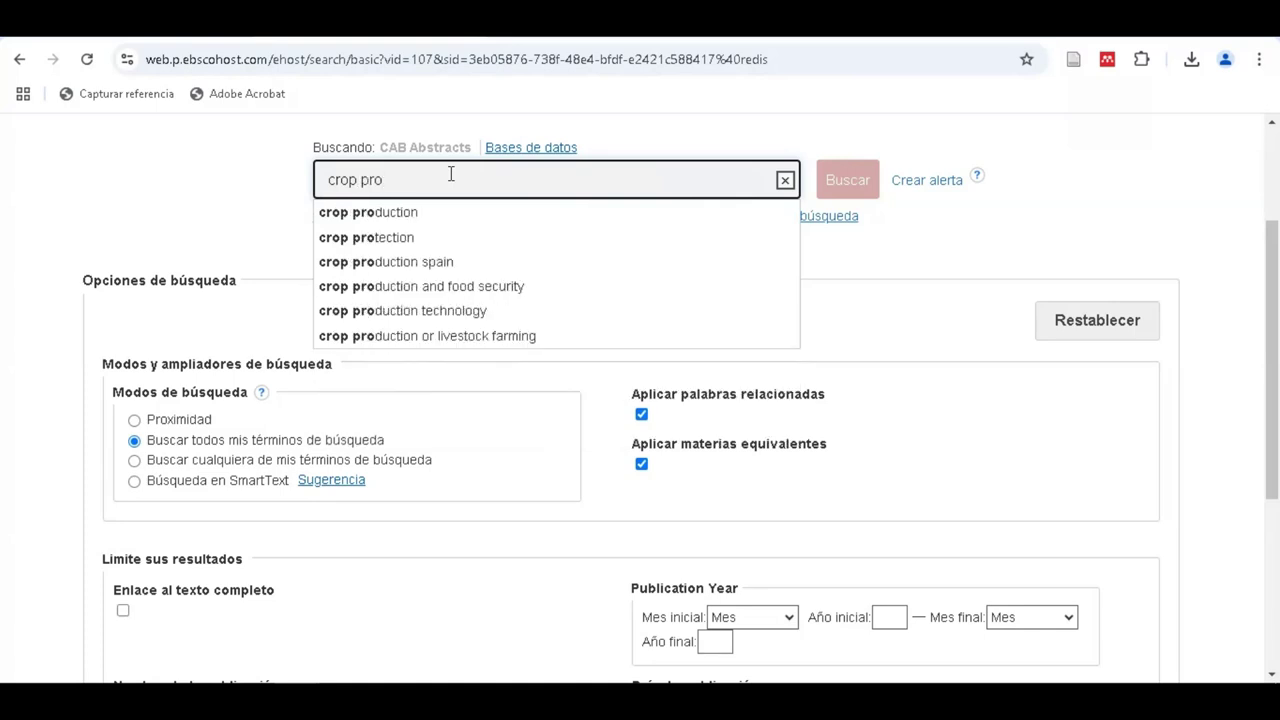
click(452, 263)
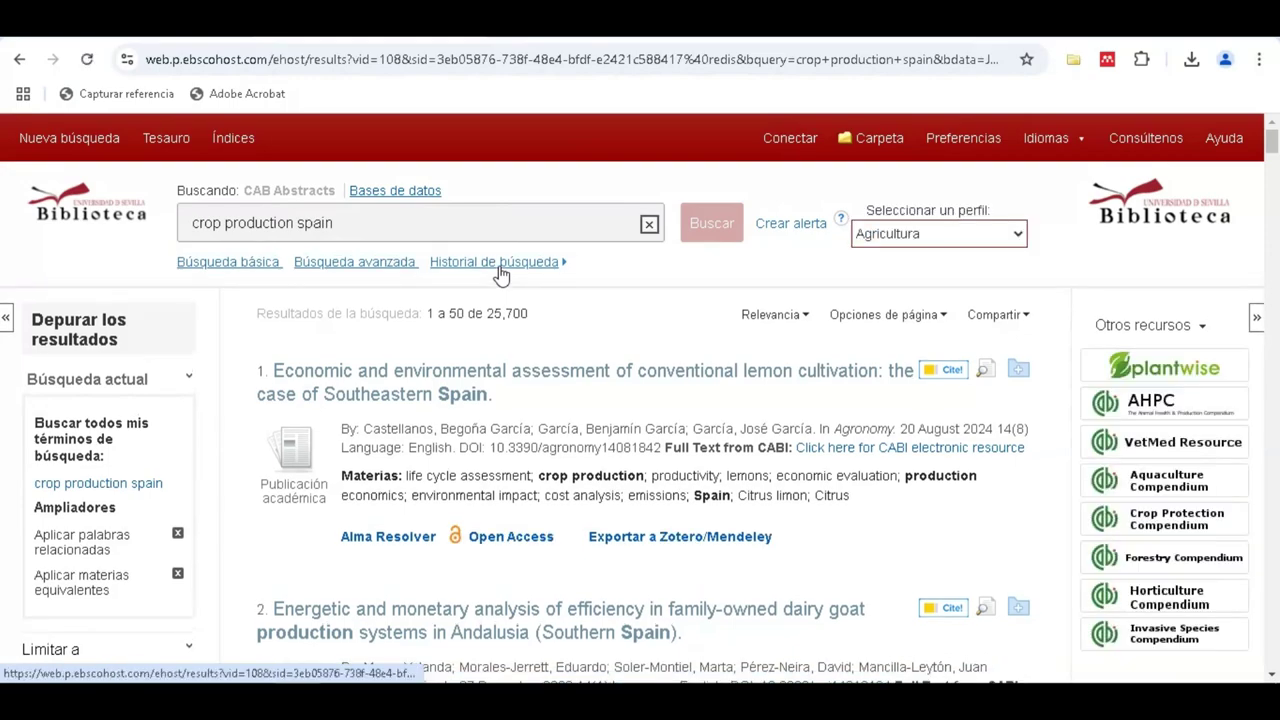
scroll(865, 476, down, 3)
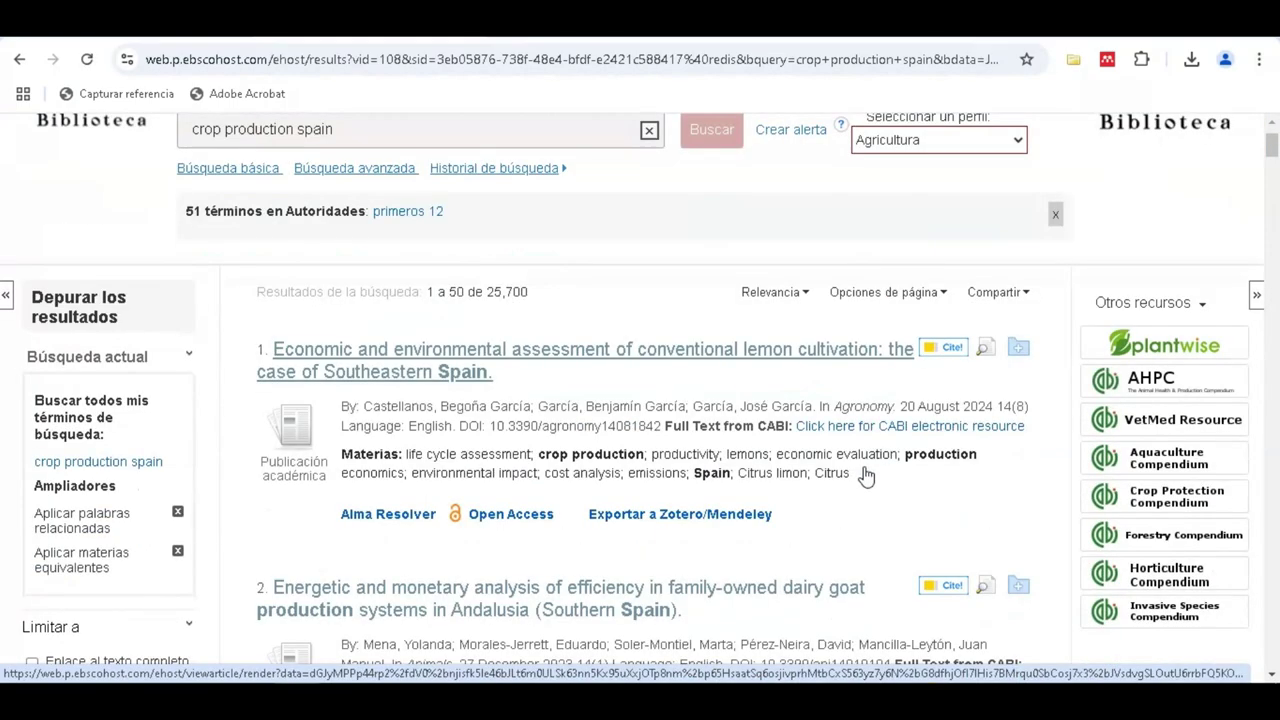
scroll(868, 476, down, 1)
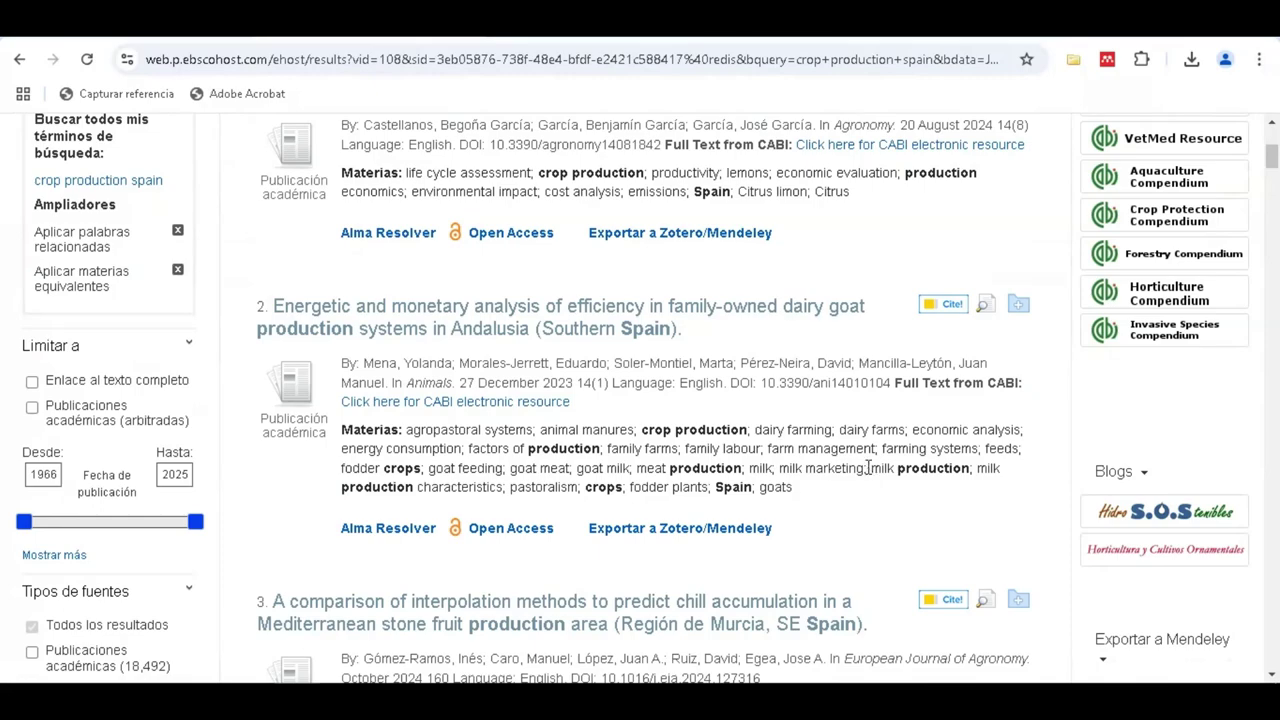
scroll(868, 472, down, 2)
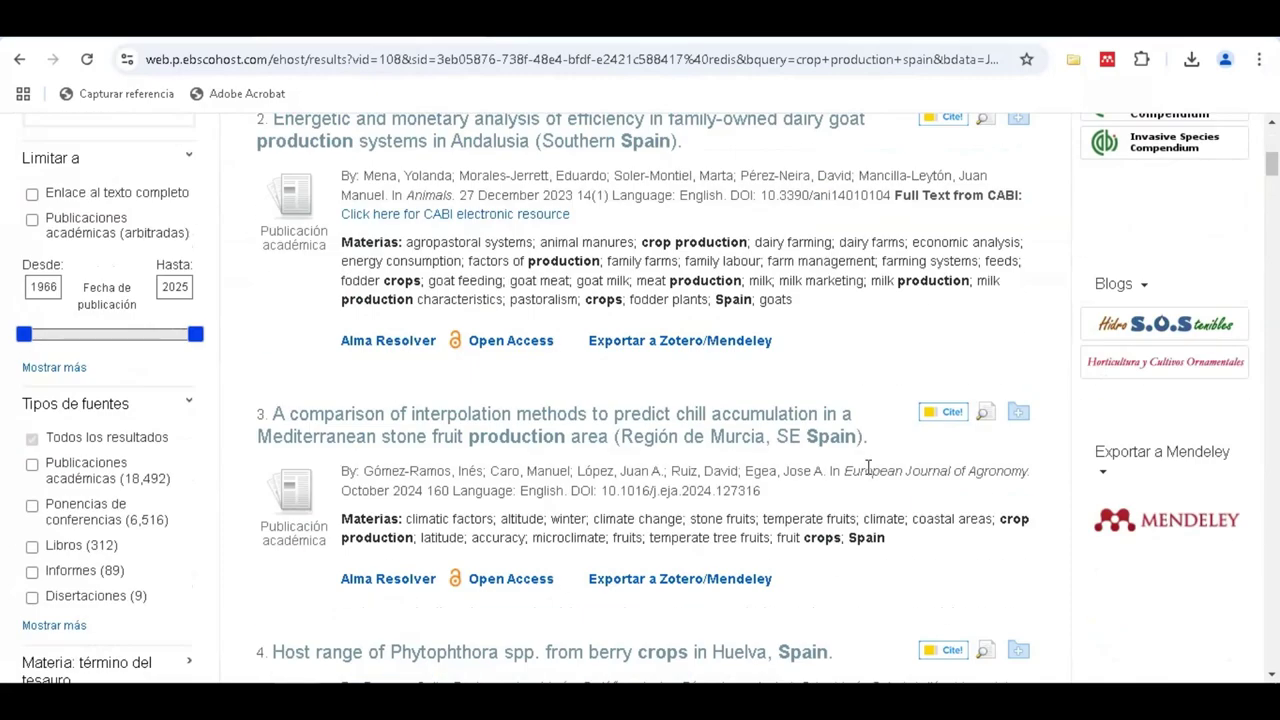
scroll(868, 470, up, 6)
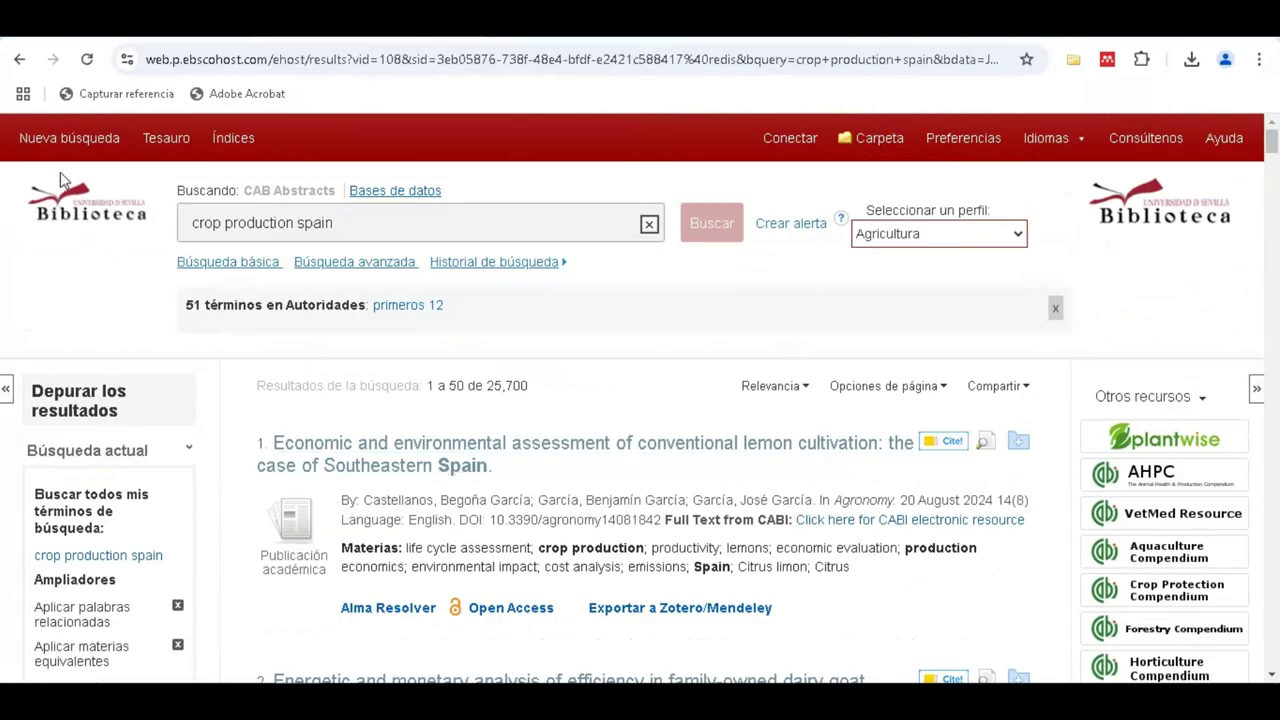
Start a new search and set the search mode to Proximidad
click(70, 140)
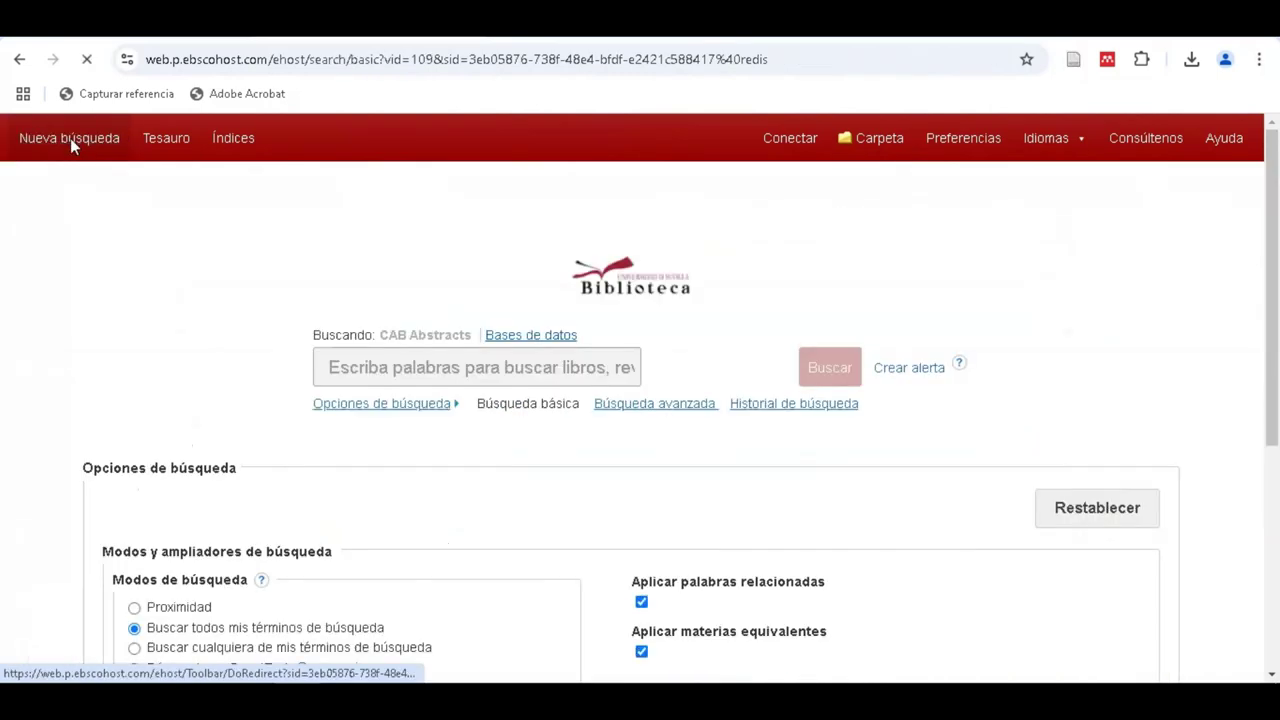
scroll(212, 436, down, 3)
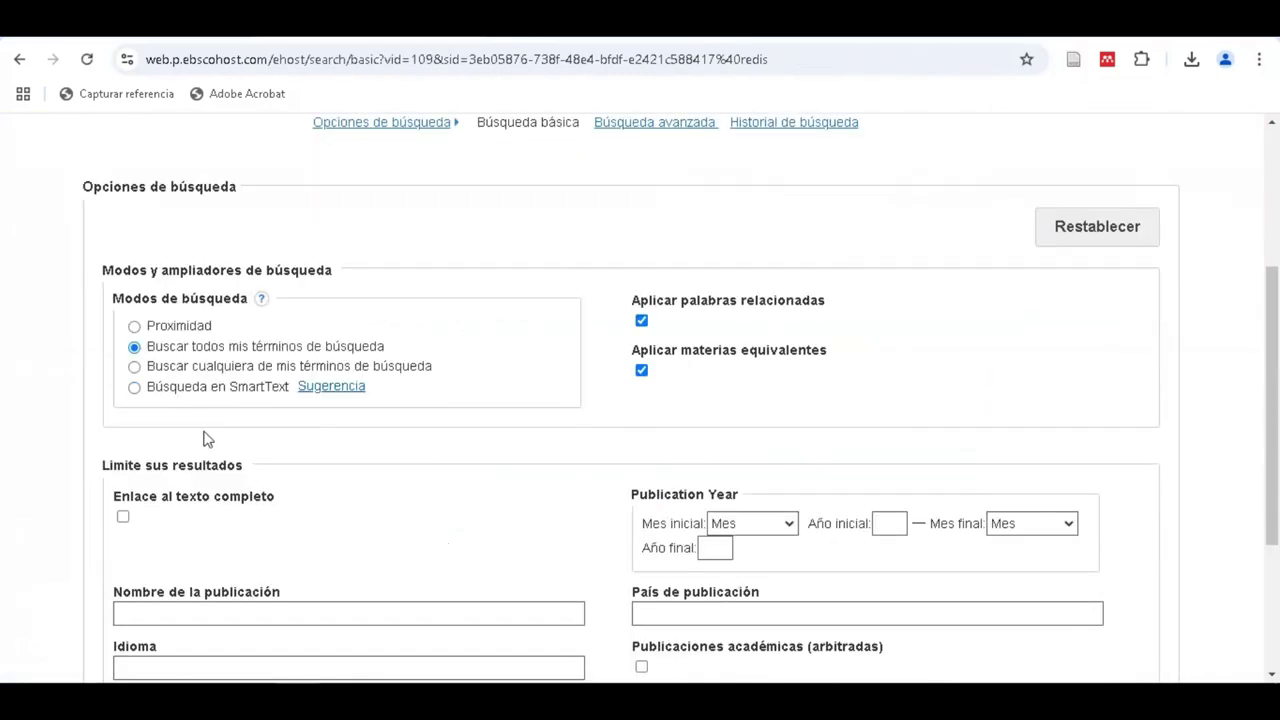
click(136, 328)
scroll(475, 527, up, 1)
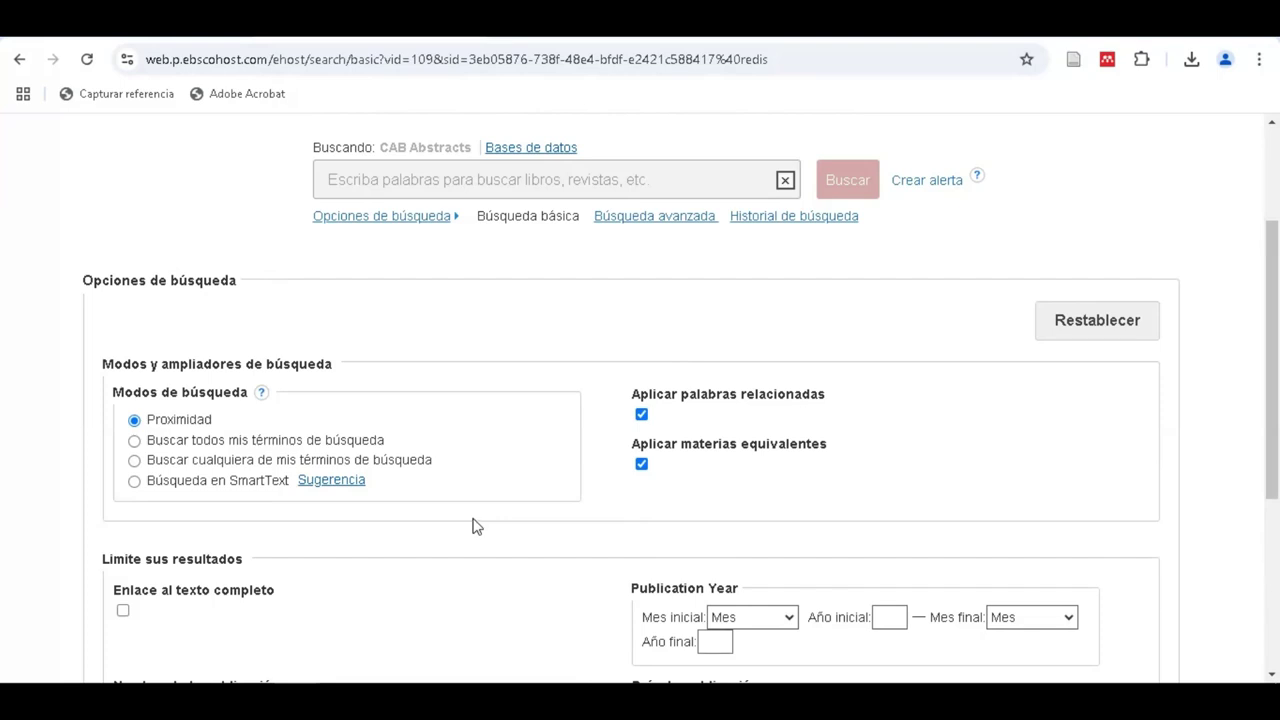
Run a proximity search for "rice N5 quality" and look through the first results
scroll(475, 527, up, 1)
click(401, 276)
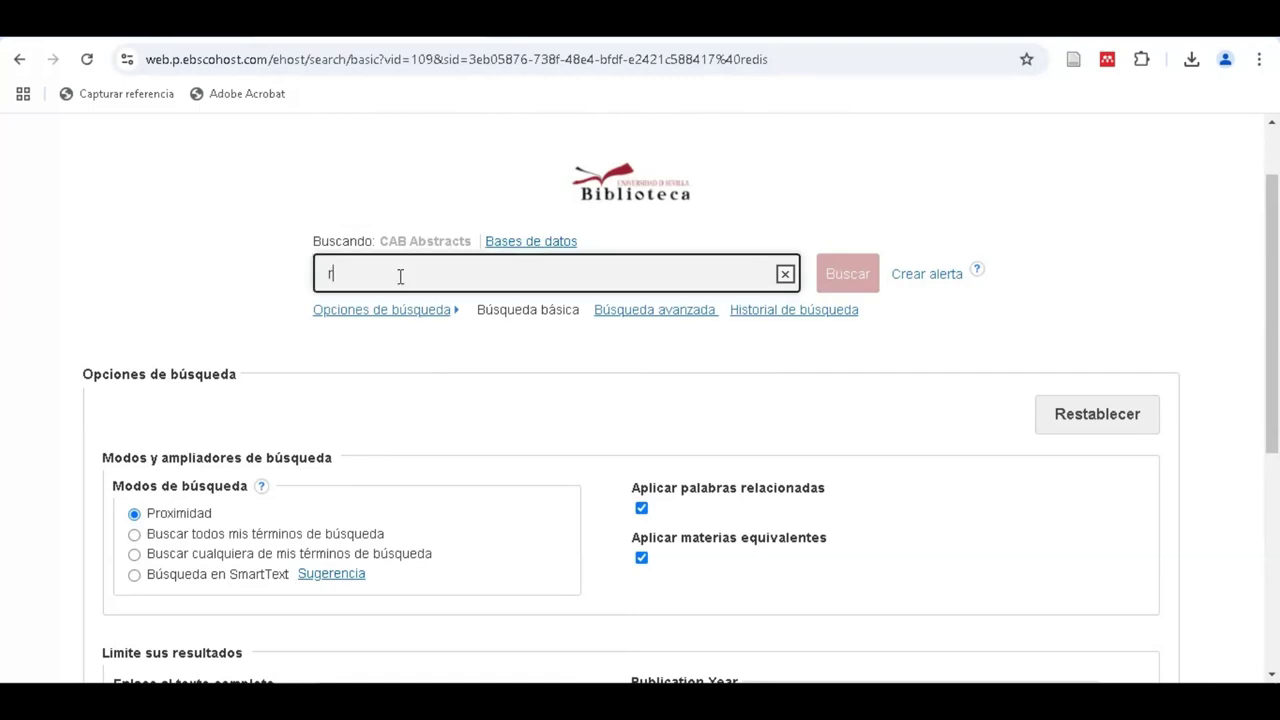
text(rice)
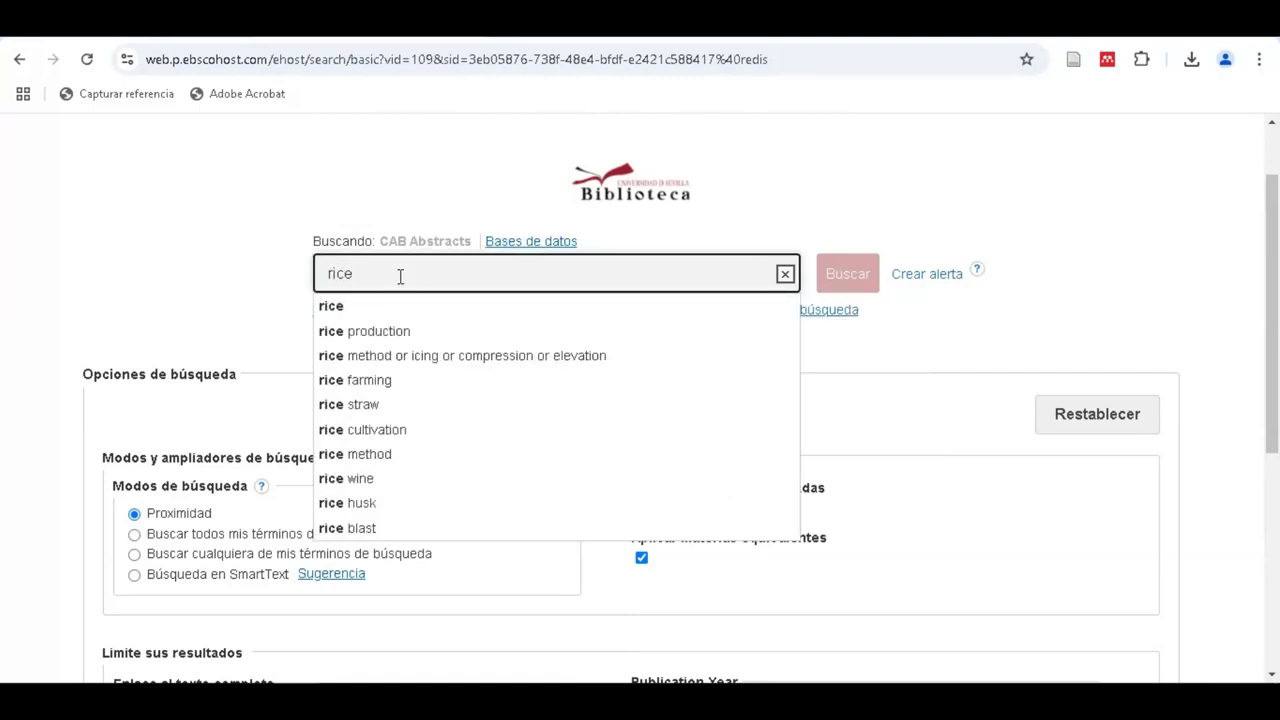
text( N5)
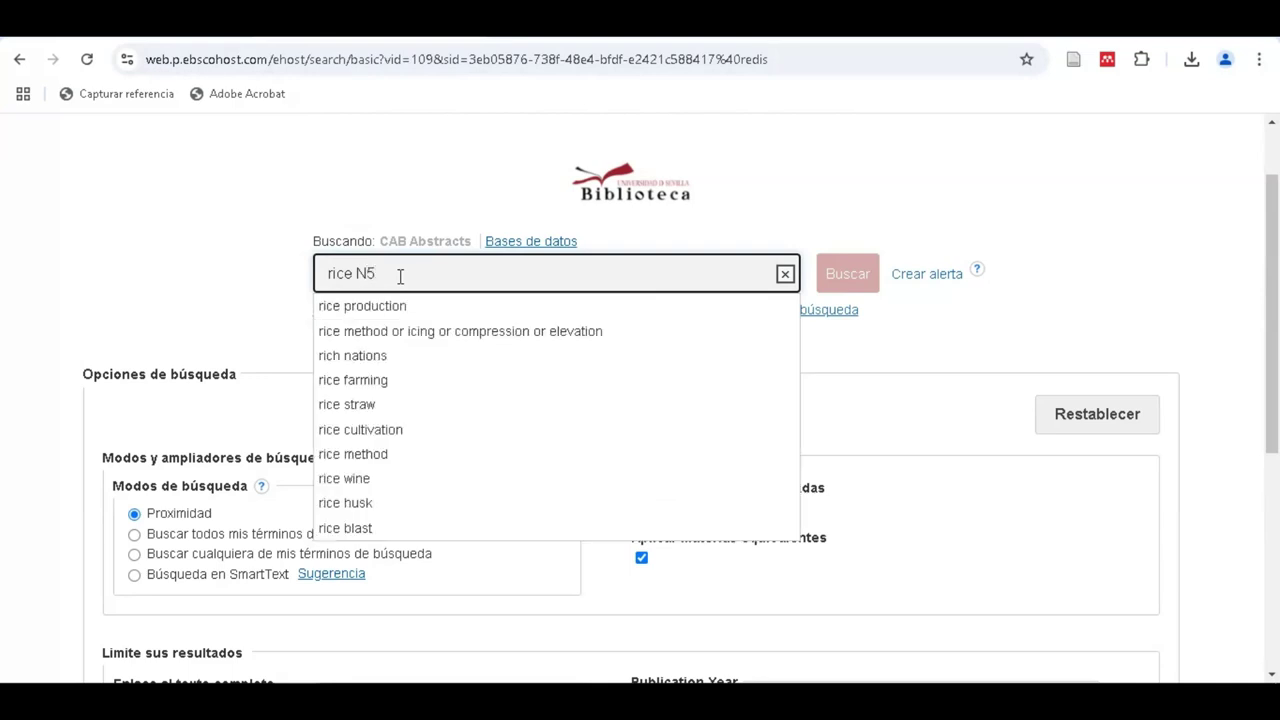
text( quality)
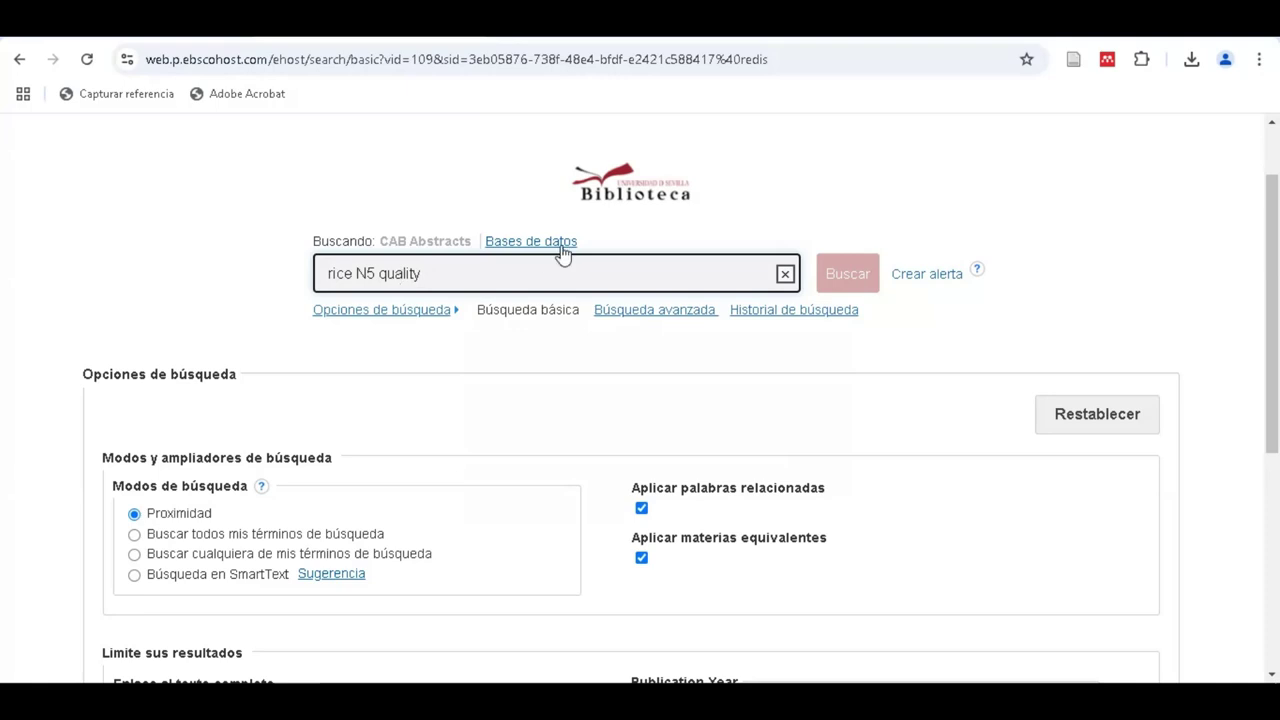
click(831, 276)
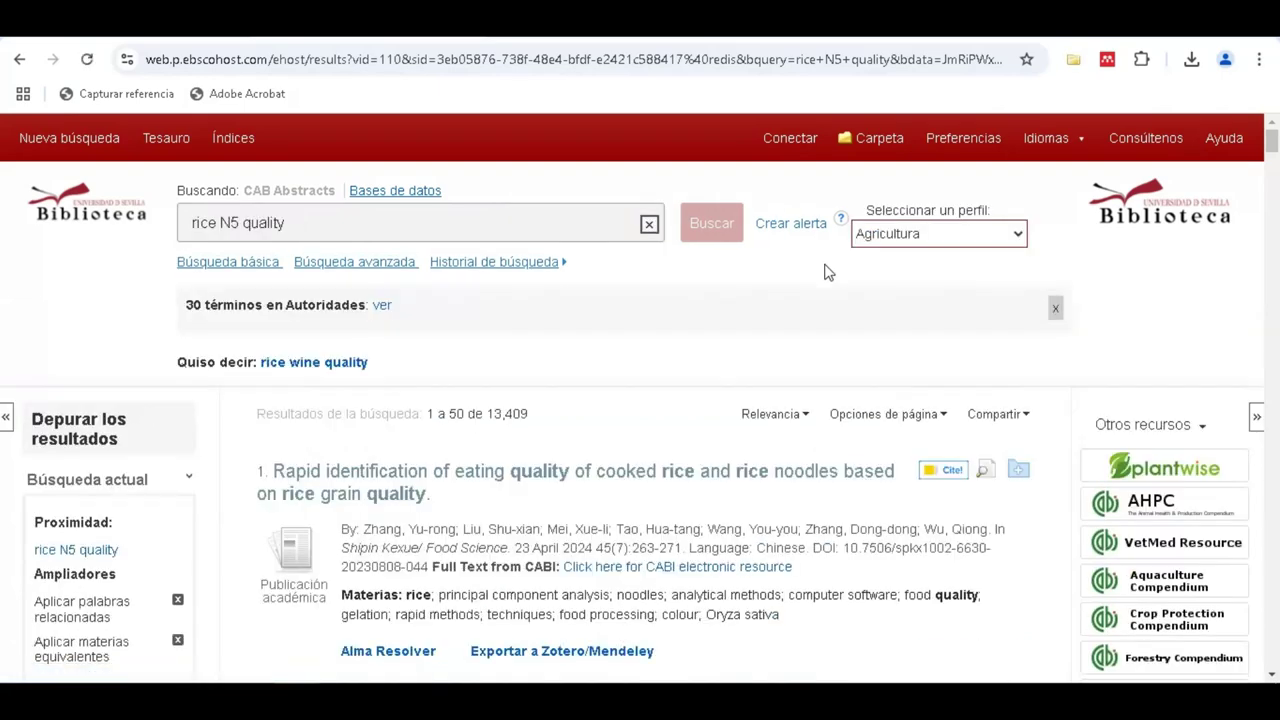
scroll(900, 415, down, 4)
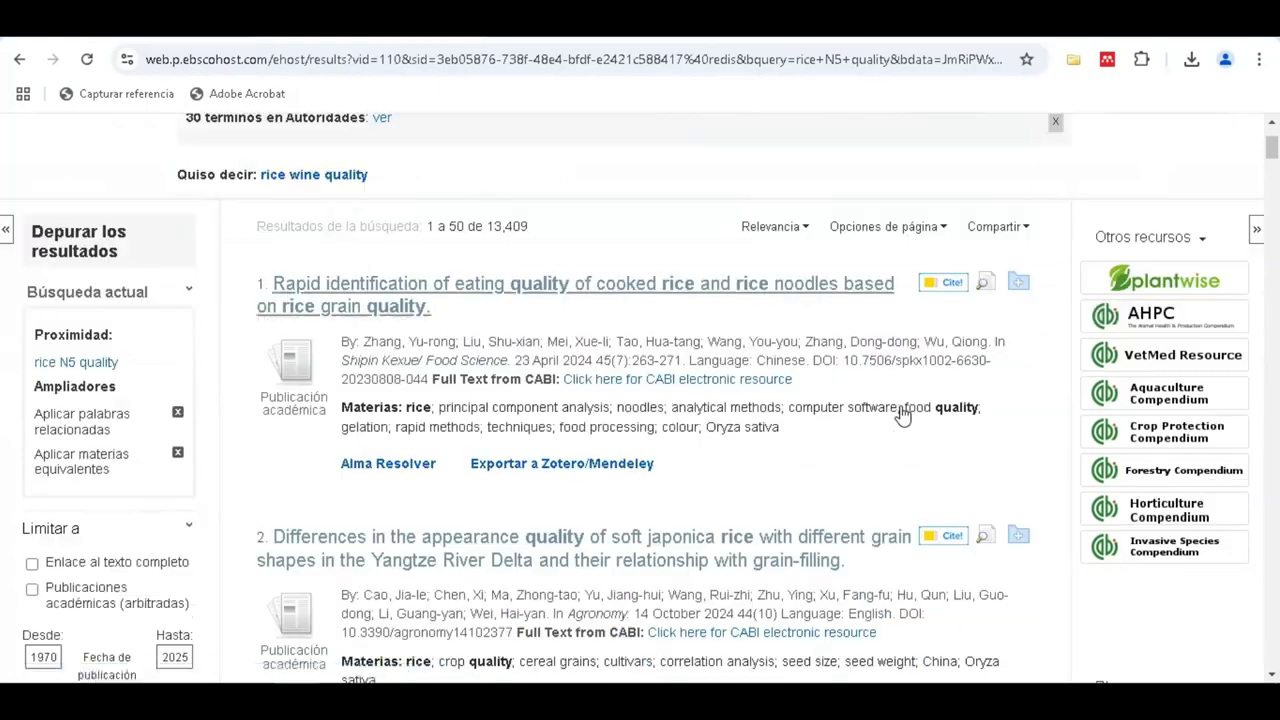
scroll(915, 500, down, 3)
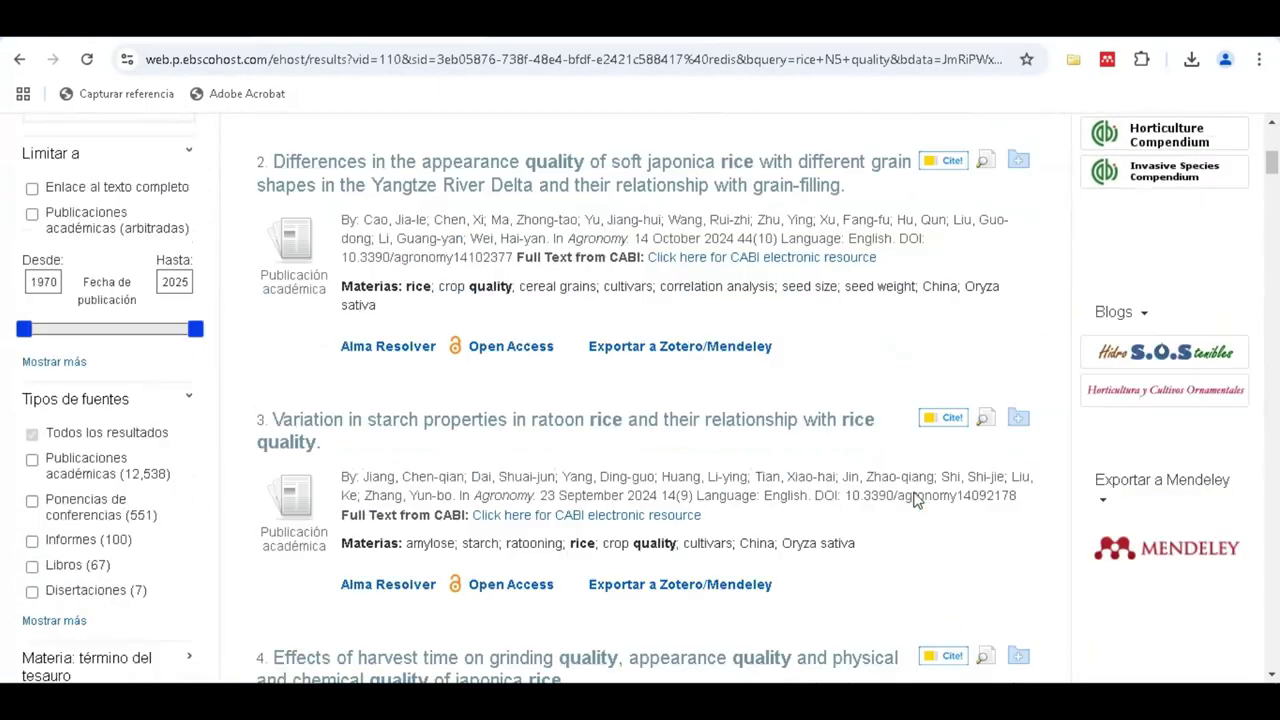
scroll(915, 492, up, 4)
scroll(915, 492, up, 3)
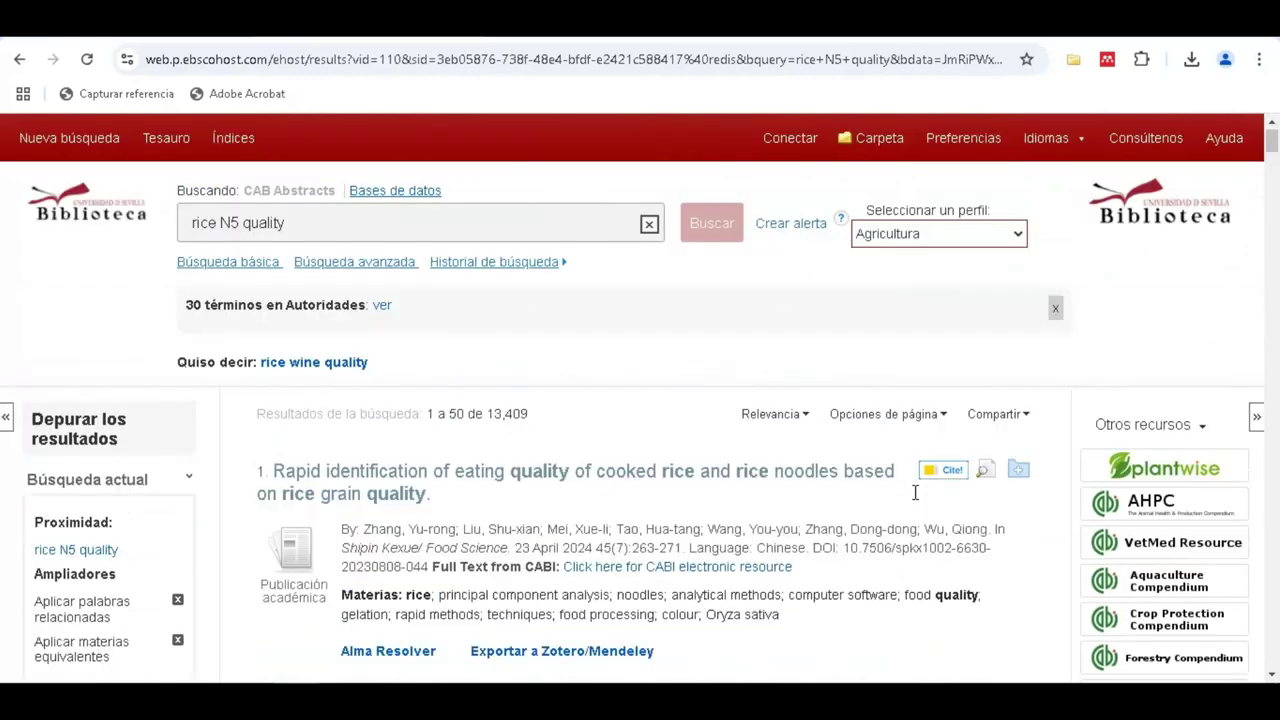
Start a new search and set the search mode to "Buscar cualquiera de mis términos de búsqueda"
click(73, 139)
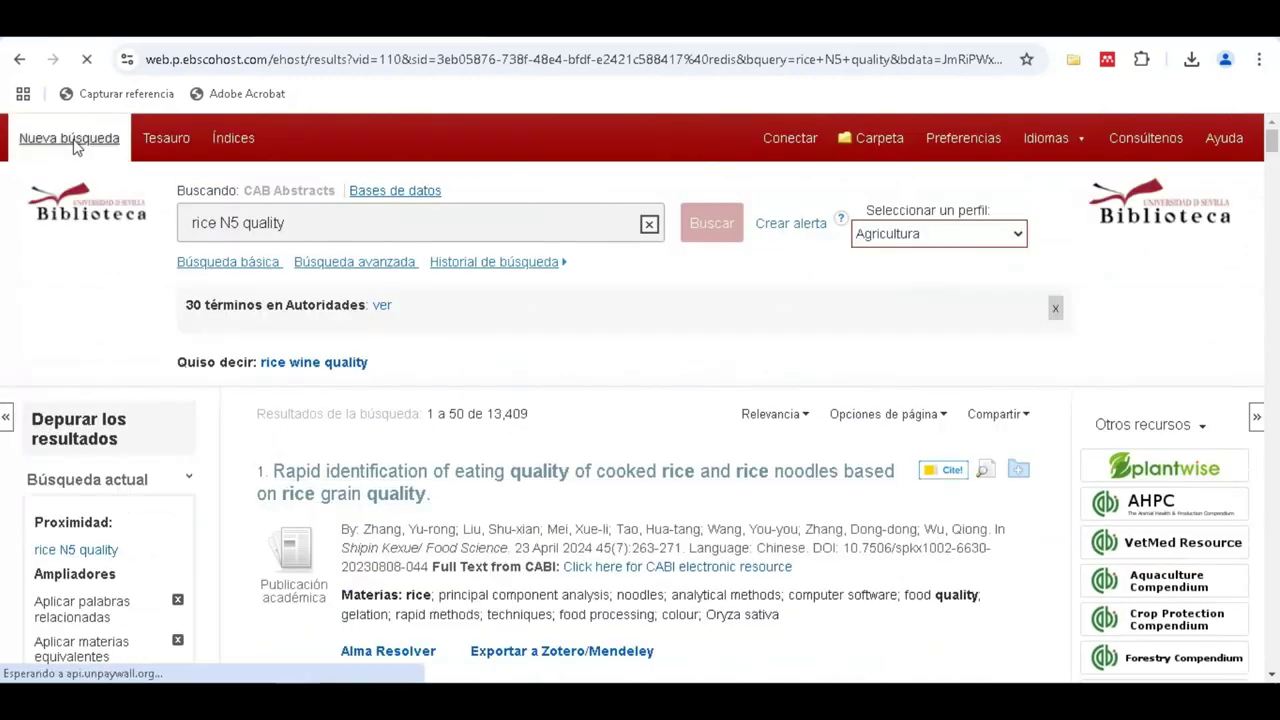
scroll(437, 463, down, 3)
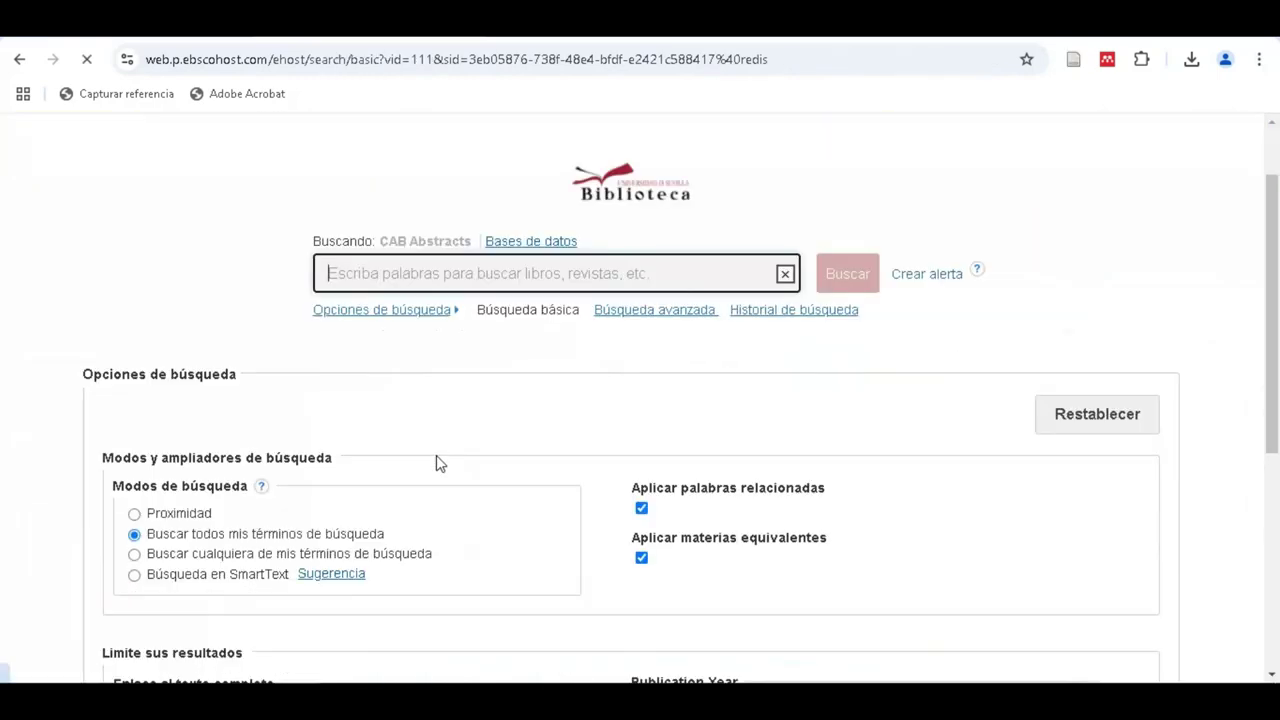
click(136, 368)
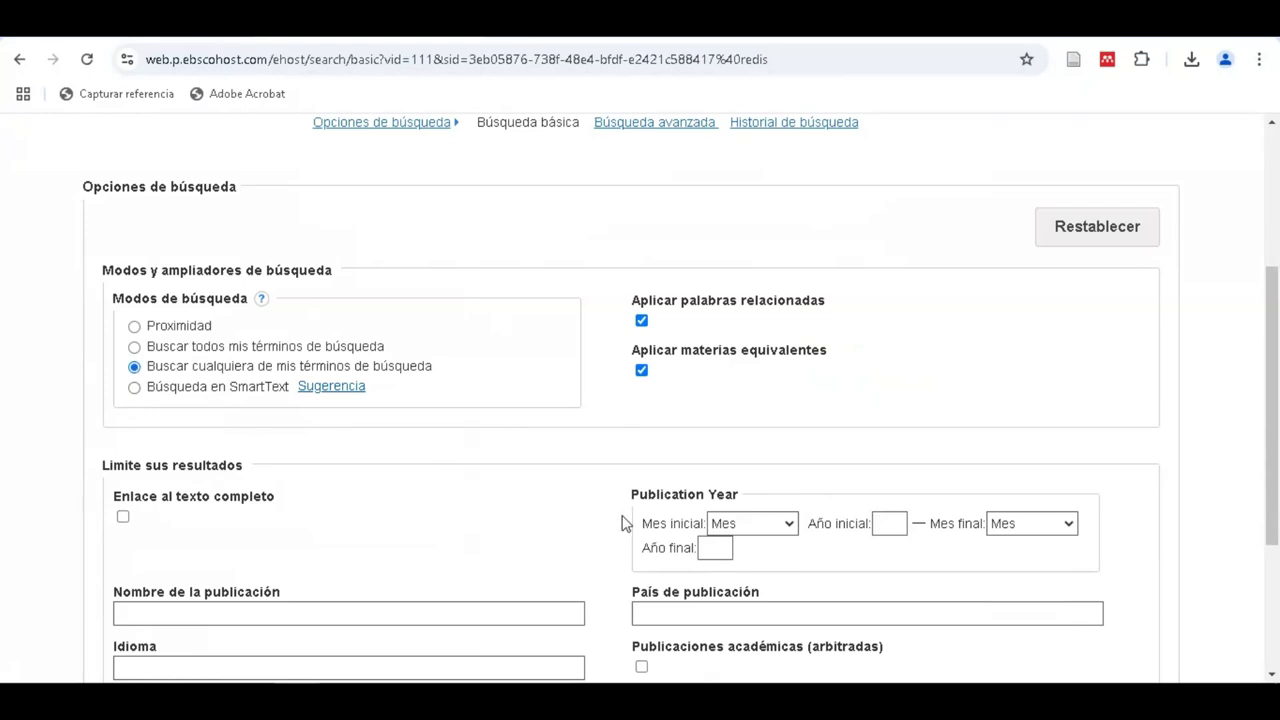
Search for the suggested term "water pollution" and look through the first results
scroll(600, 521, up, 3)
click(528, 367)
text(water)
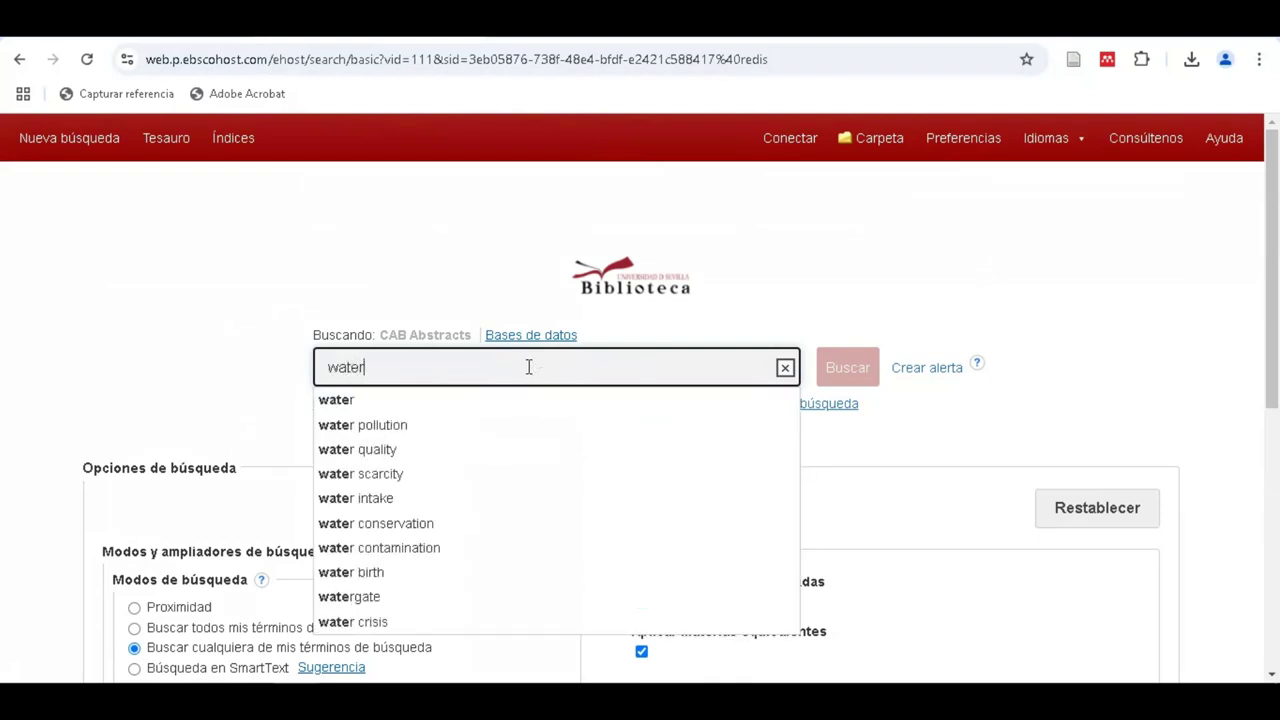
click(513, 426)
click(826, 368)
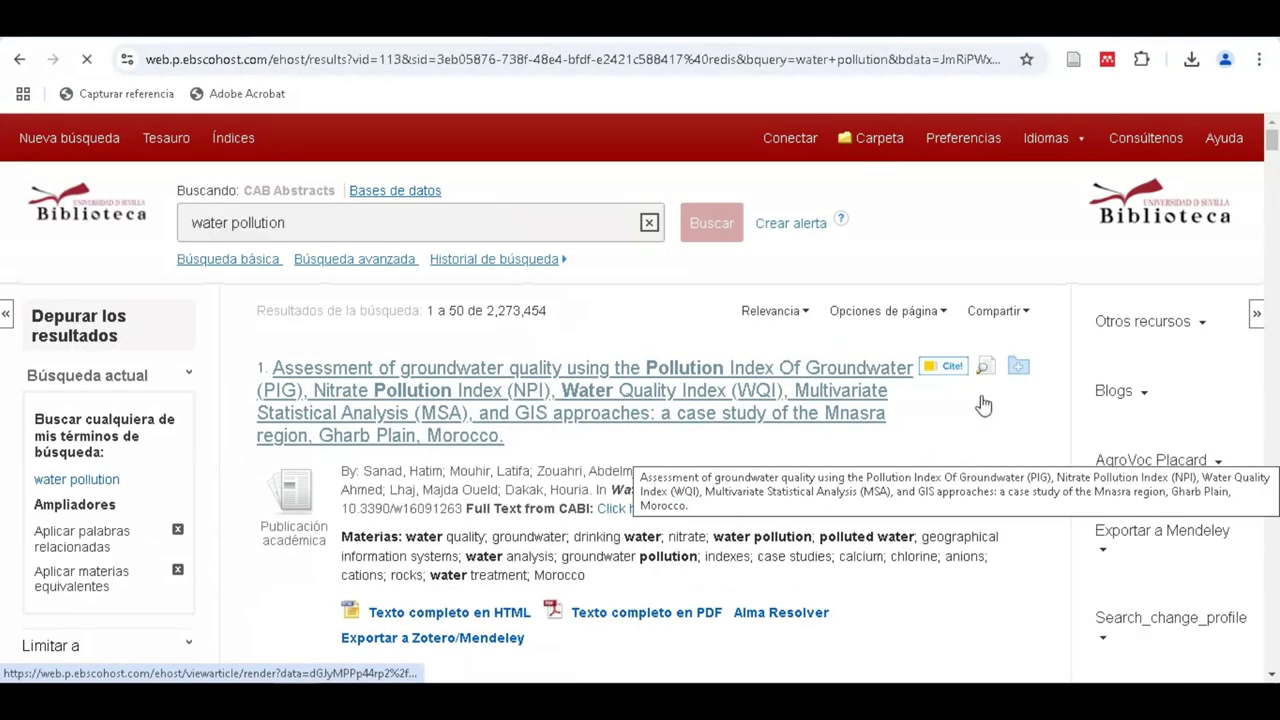
scroll(976, 420, down, 4)
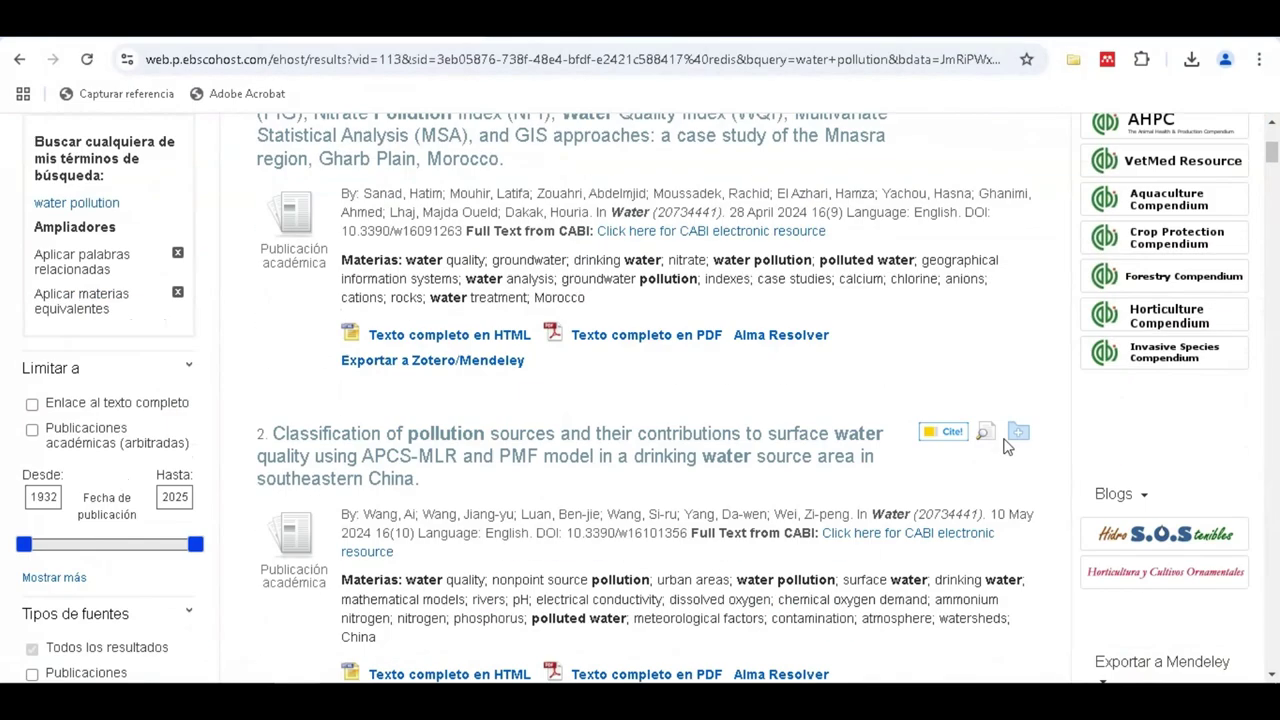
scroll(1006, 450, down, 2)
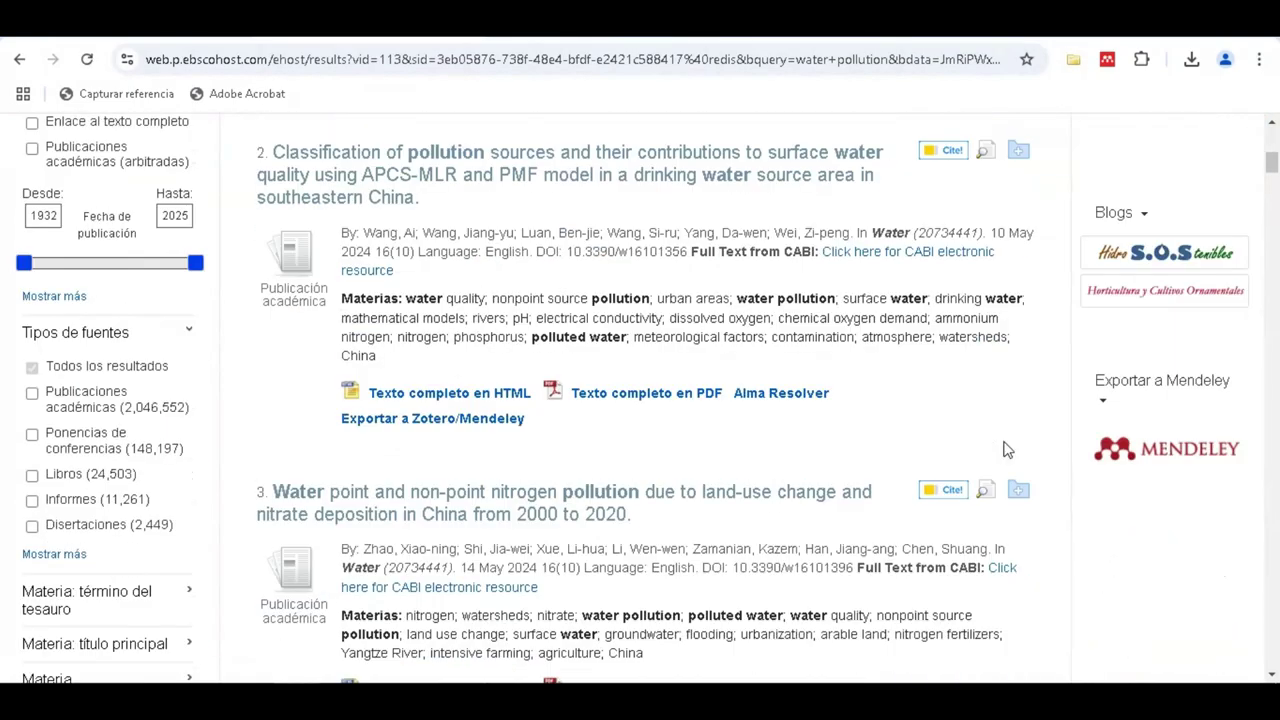
scroll(1006, 448, up, 6)
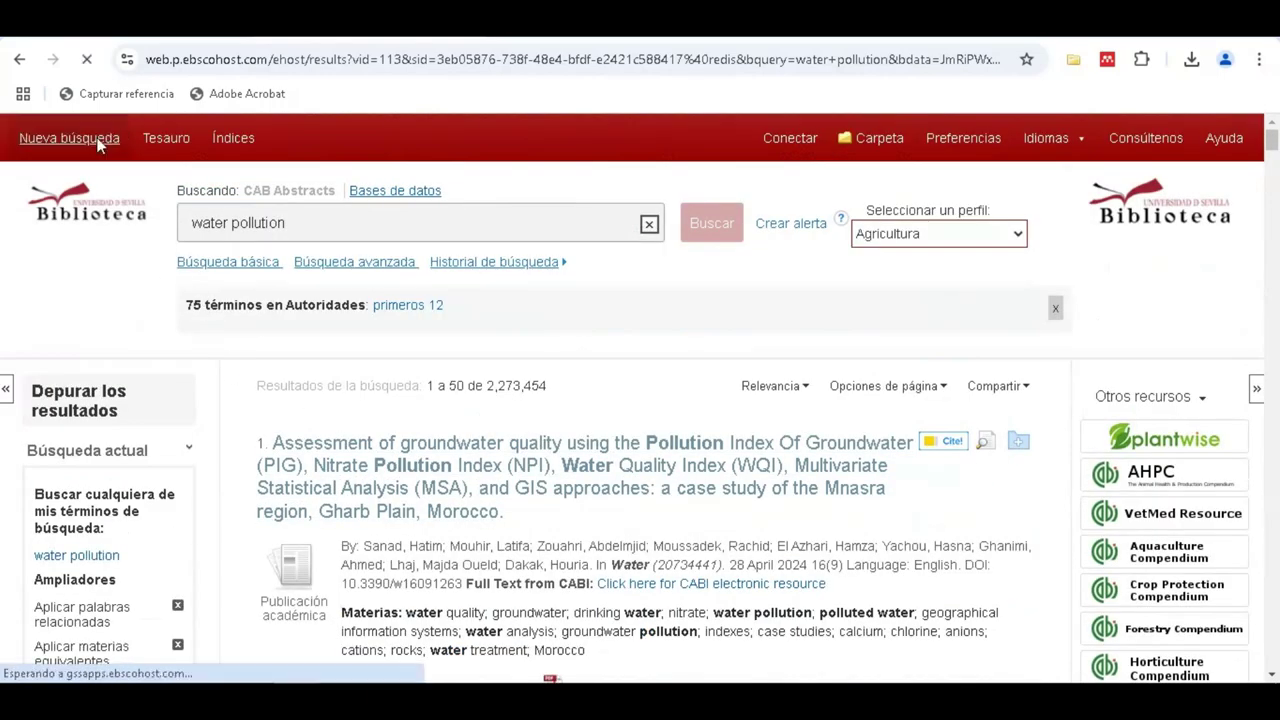
Start a new search in the "Búsqueda en SmartText" mode and open the hint that explains this mode
click(99, 143)
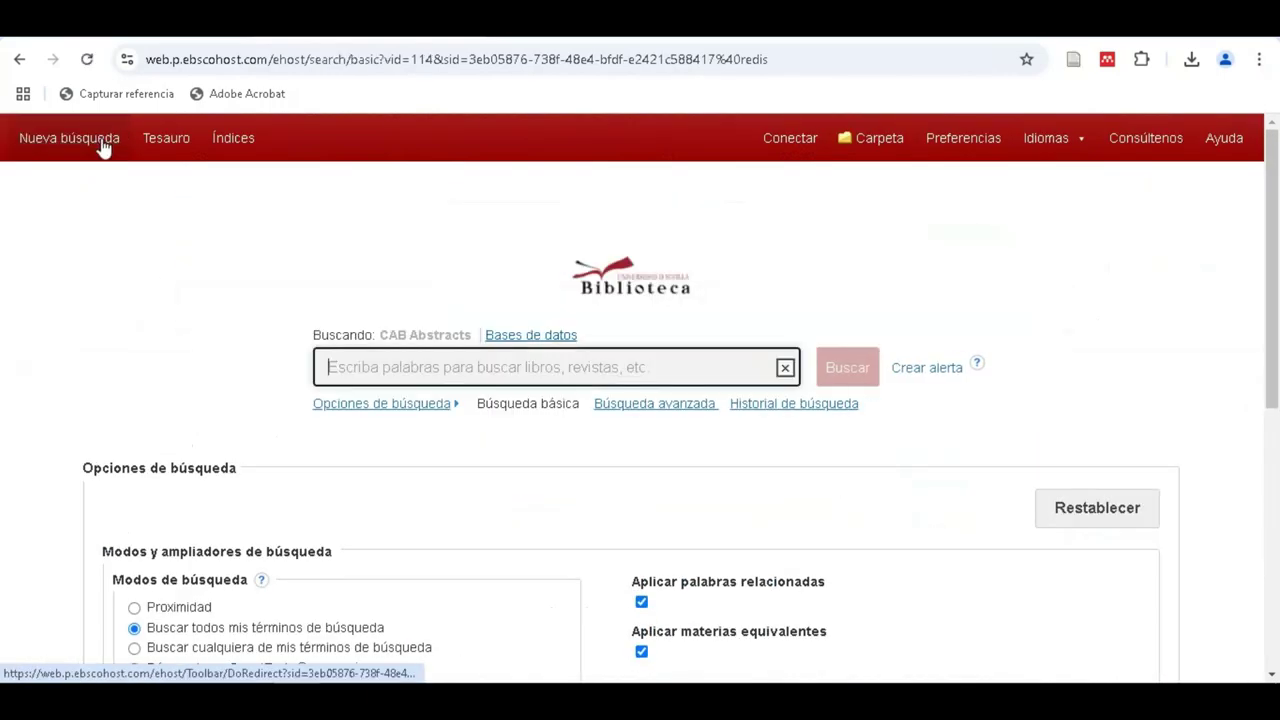
scroll(337, 442, down, 1)
scroll(336, 442, down, 1)
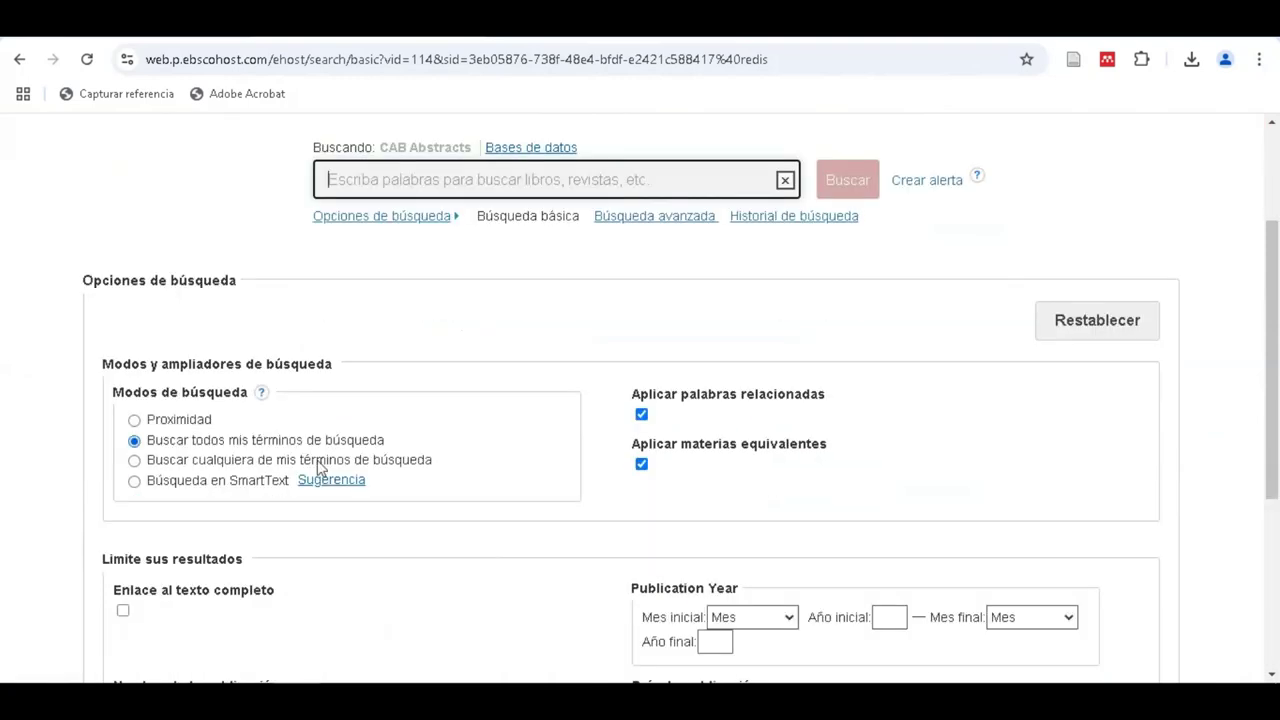
click(135, 481)
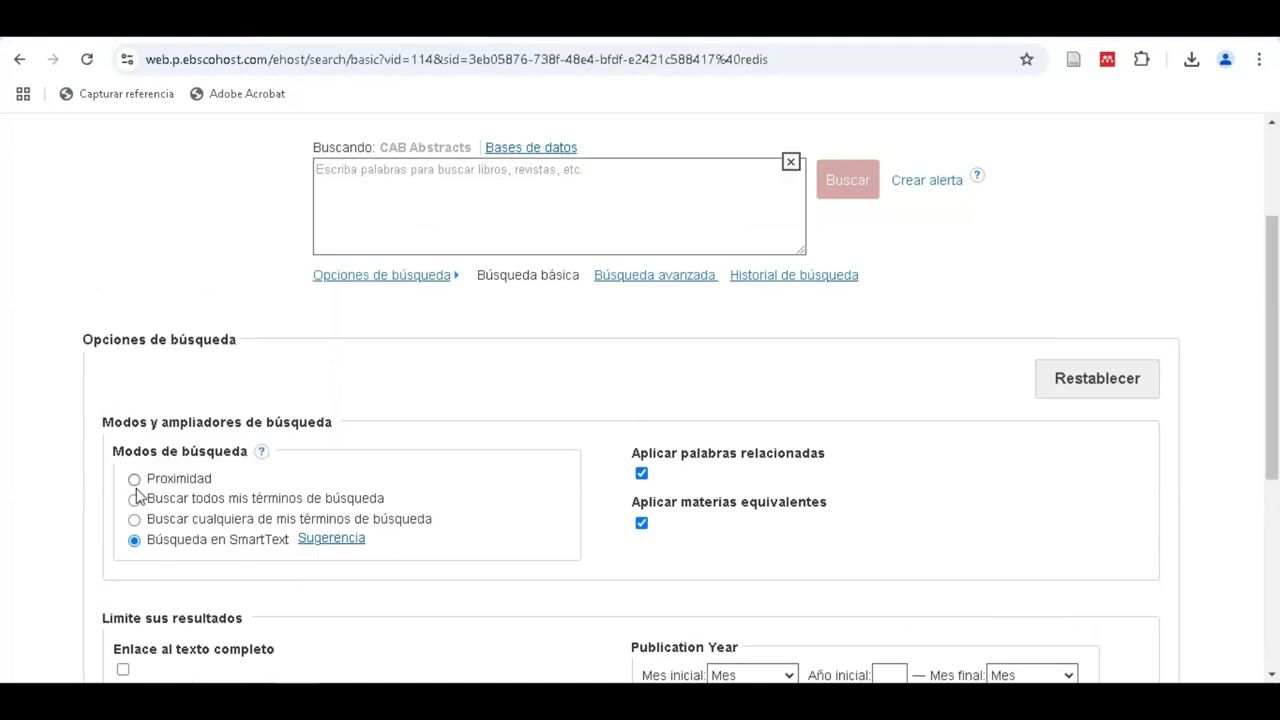
click(325, 542)
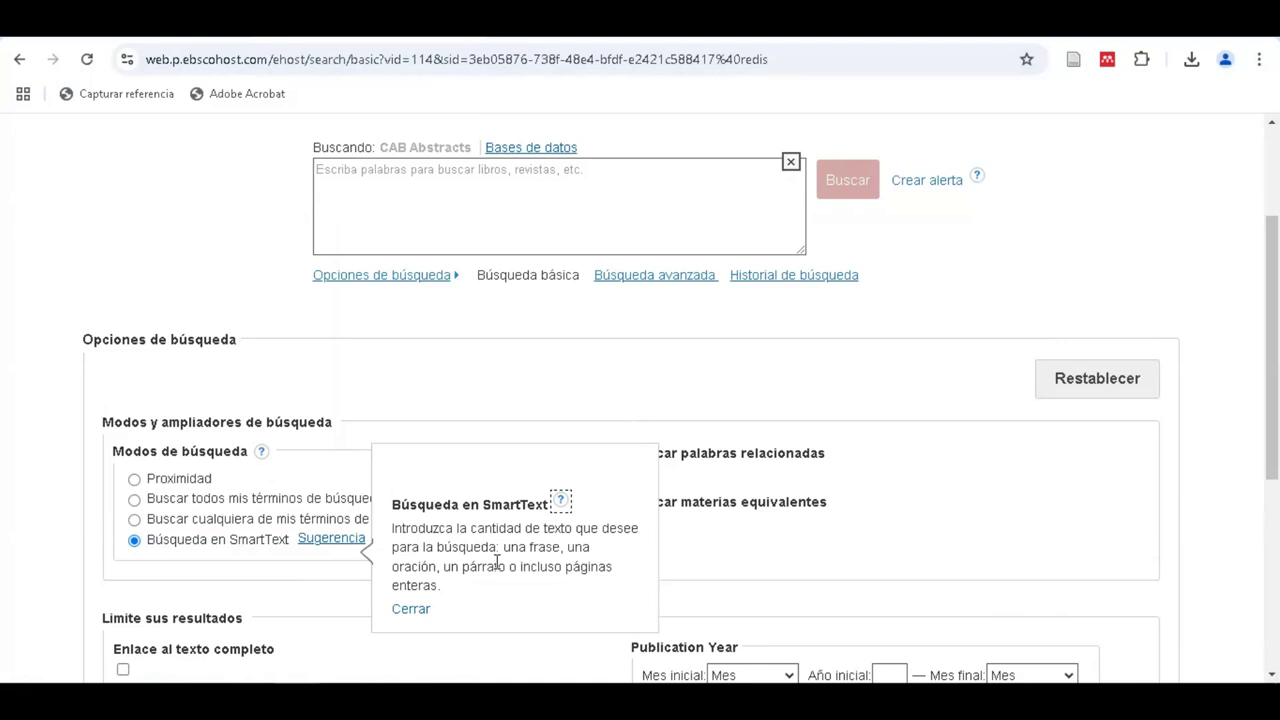
Close the SmartText hint and try the "Enlace al texto completo" and "Publicaciones académicas (arbitradas)" limiters, leaving both off
click(345, 548)
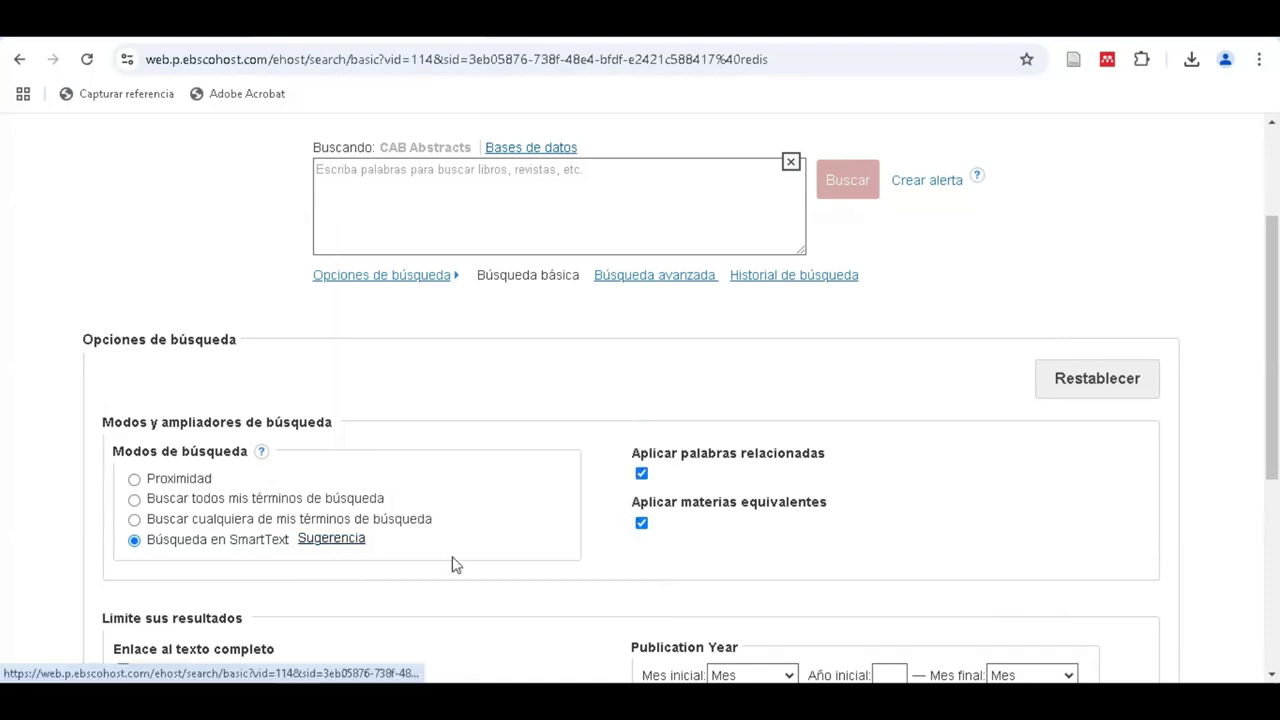
scroll(490, 578, down, 1)
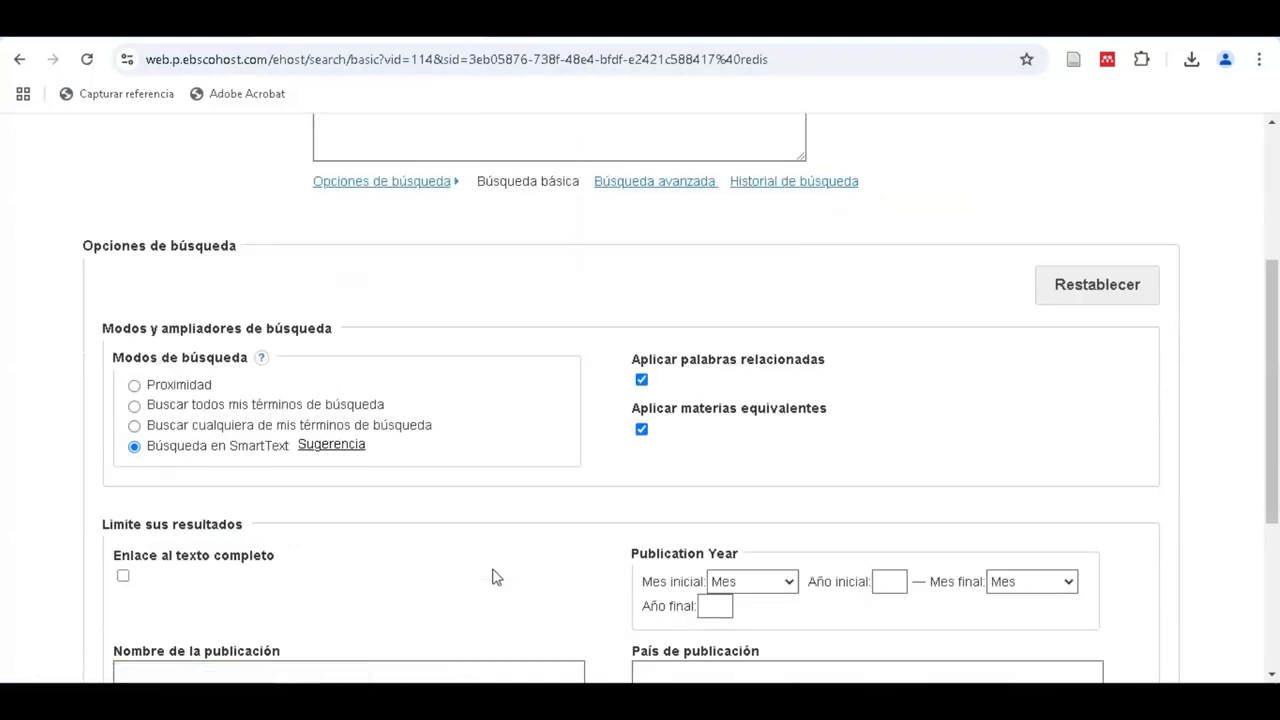
scroll(460, 563, down, 2)
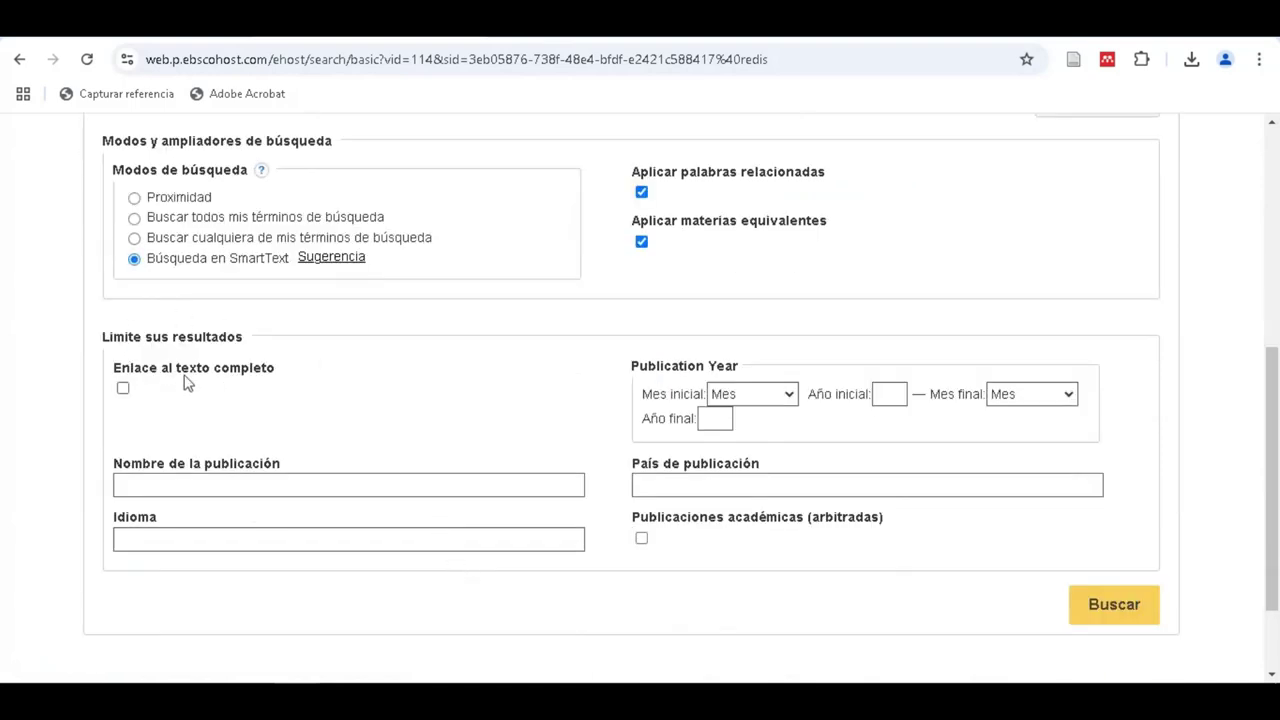
click(123, 389)
click(123, 389)
click(642, 540)
click(644, 543)
Switch to the advanced search and enter an author's surname, "genetic" and "mutation" as the three search terms
scroll(859, 619, up, 4)
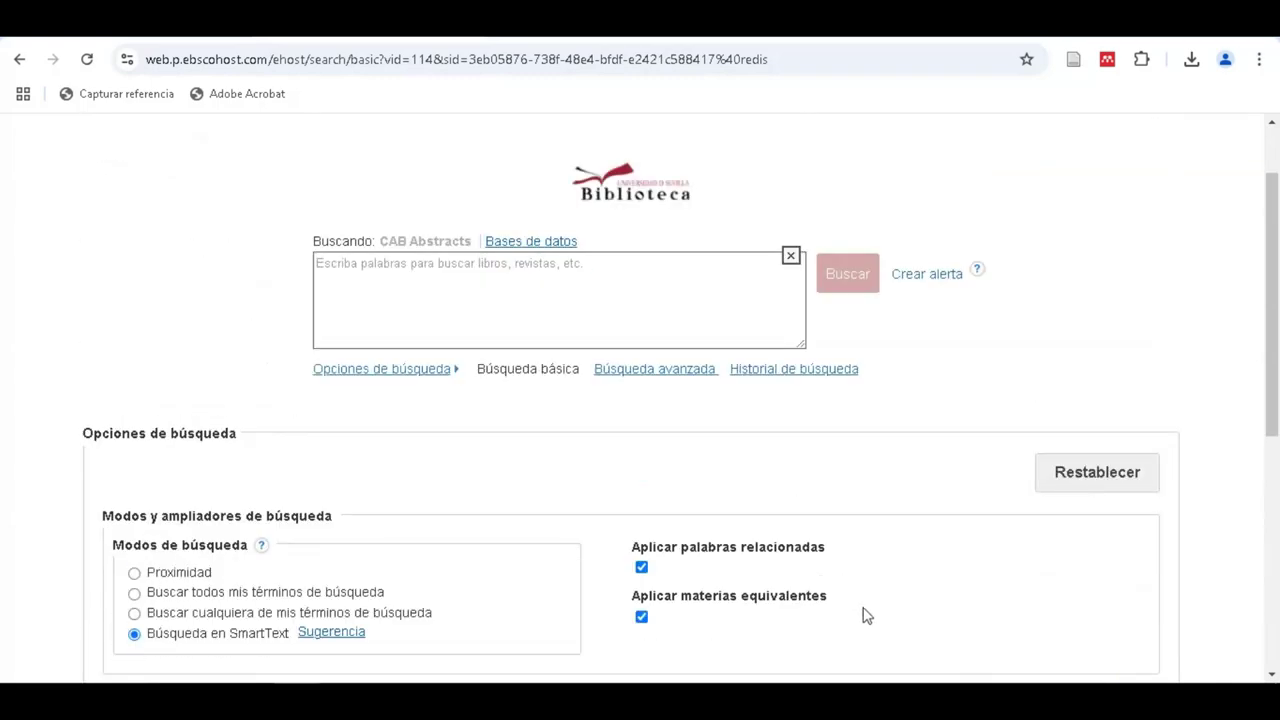
click(655, 372)
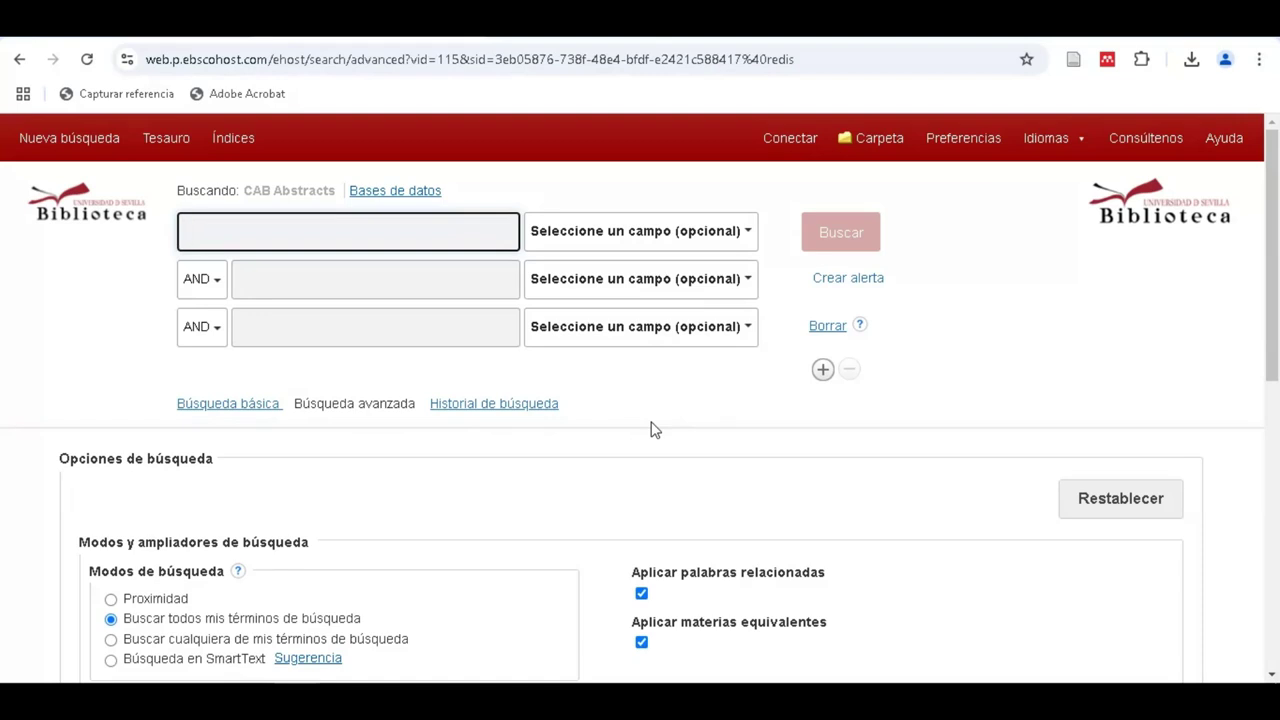
text(smith)
click(436, 275)
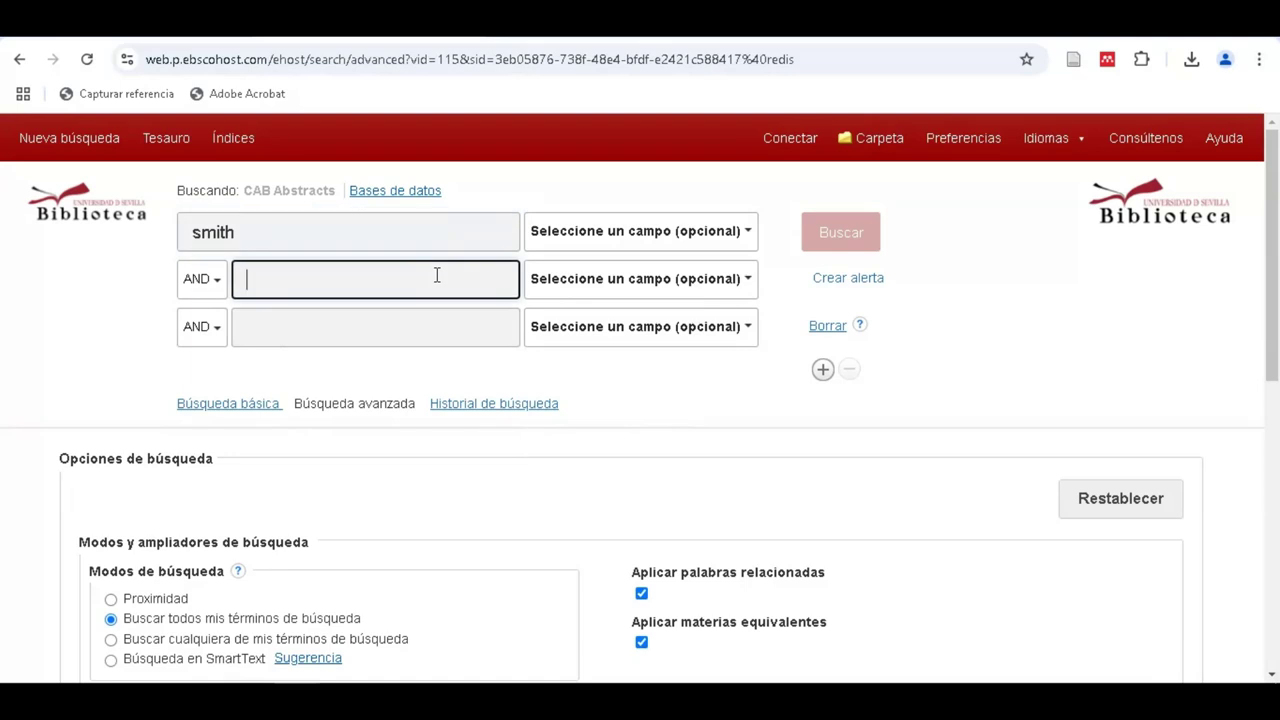
text(genetic)
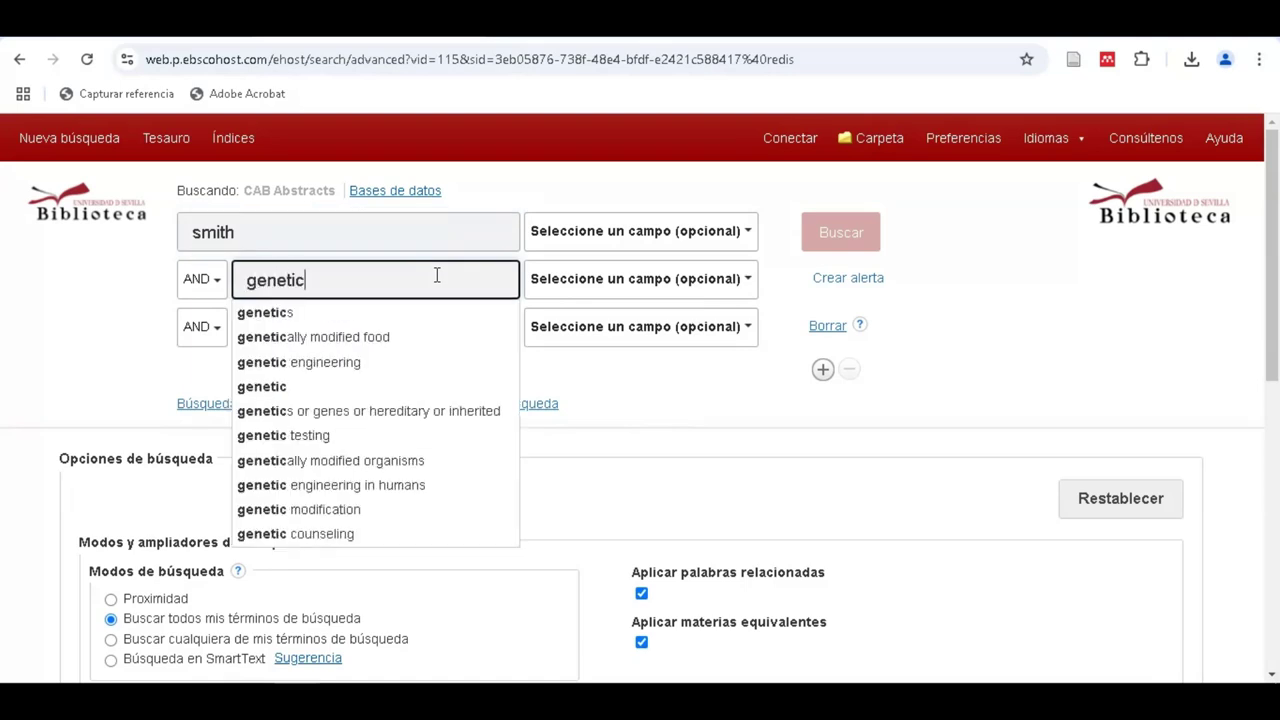
click(363, 385)
click(348, 335)
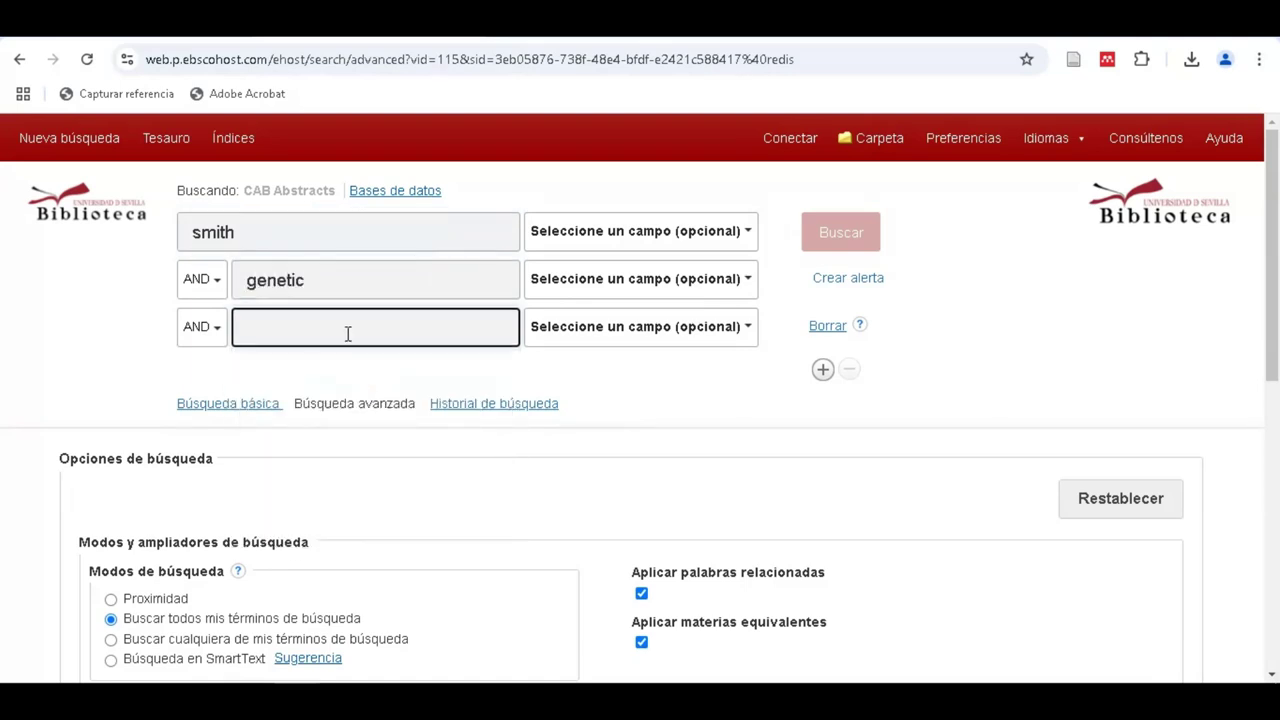
text(mut)
click(374, 364)
Restrict the author's surname to the field "AU Autor" and both "genetic" and "mutation" to "TI Título"
click(706, 235)
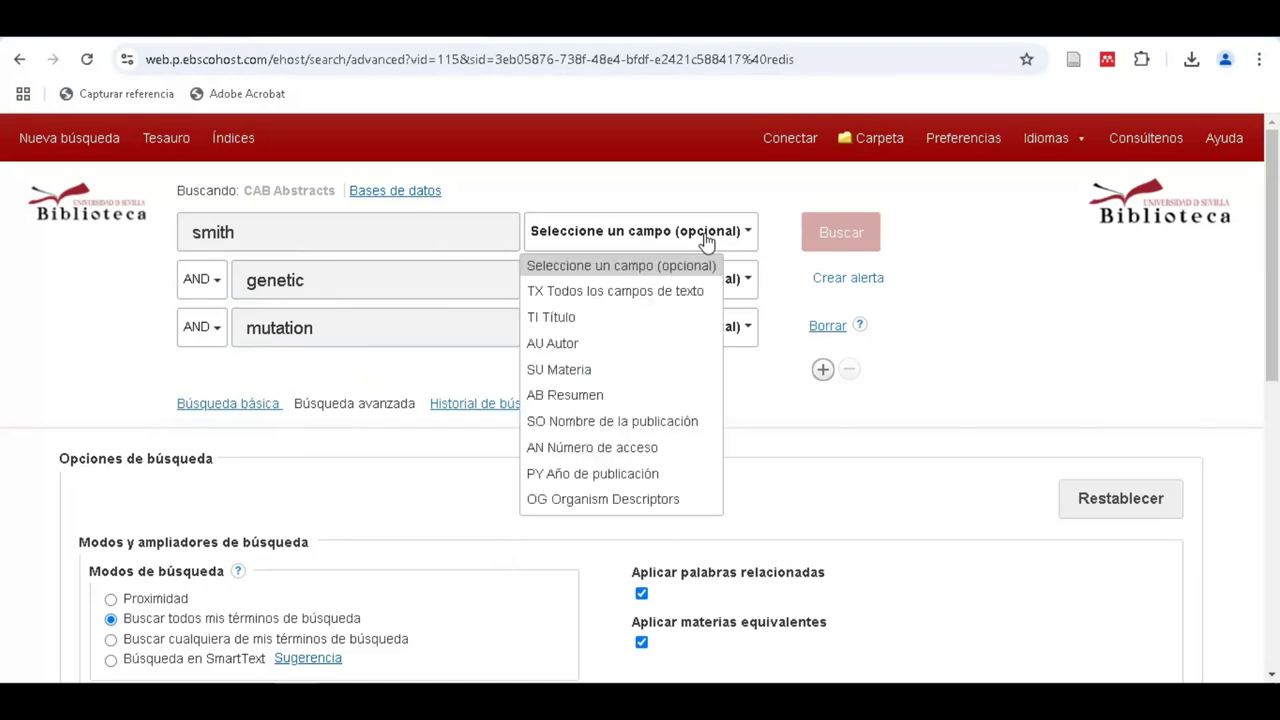
click(605, 343)
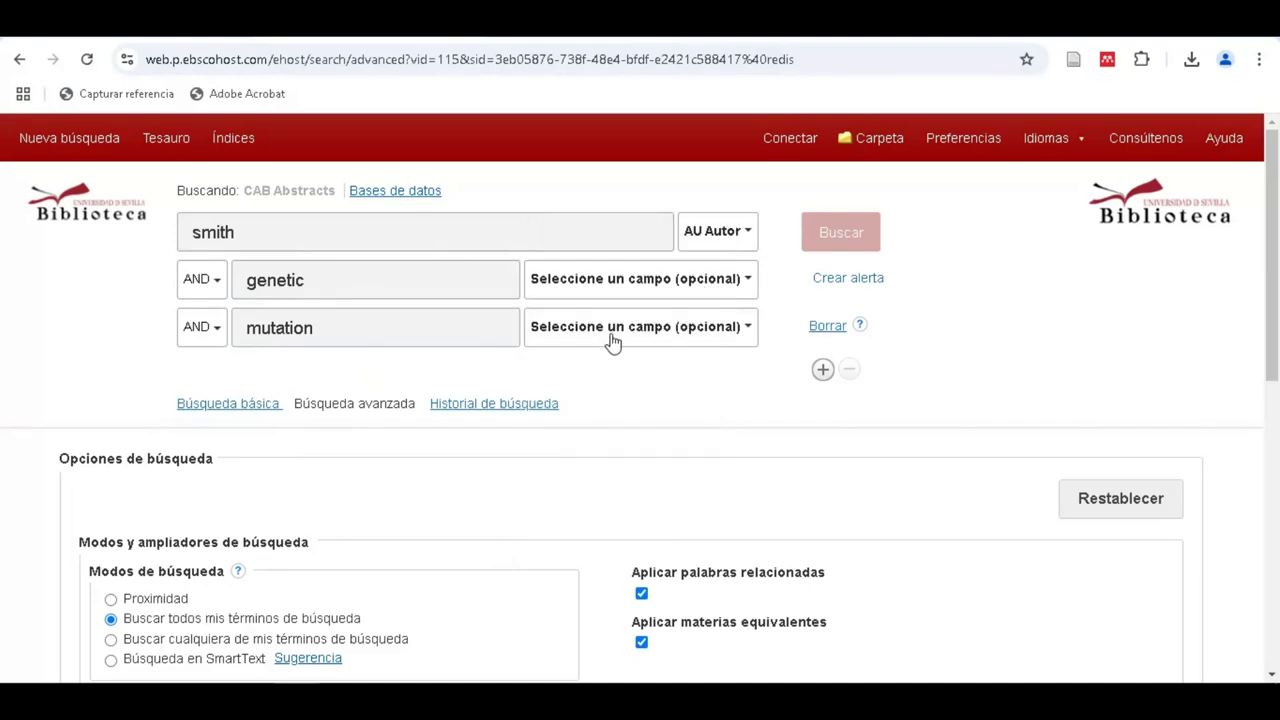
click(686, 271)
click(634, 364)
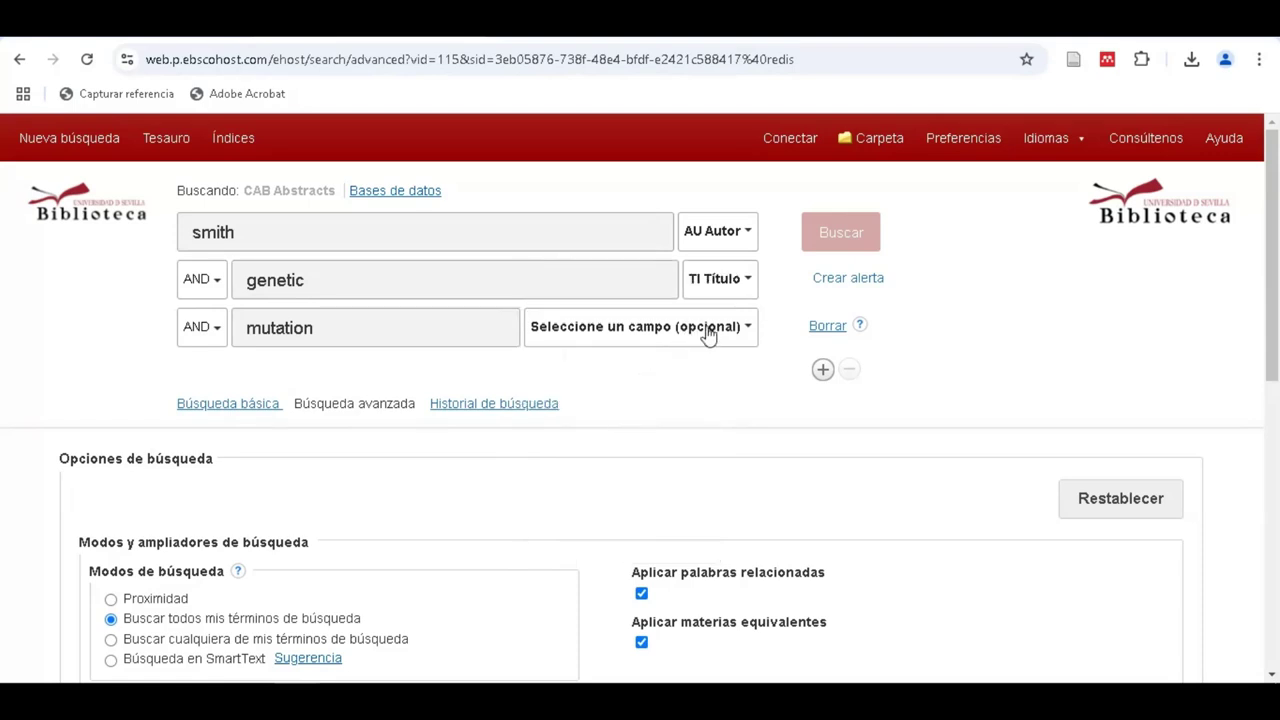
click(706, 330)
click(653, 414)
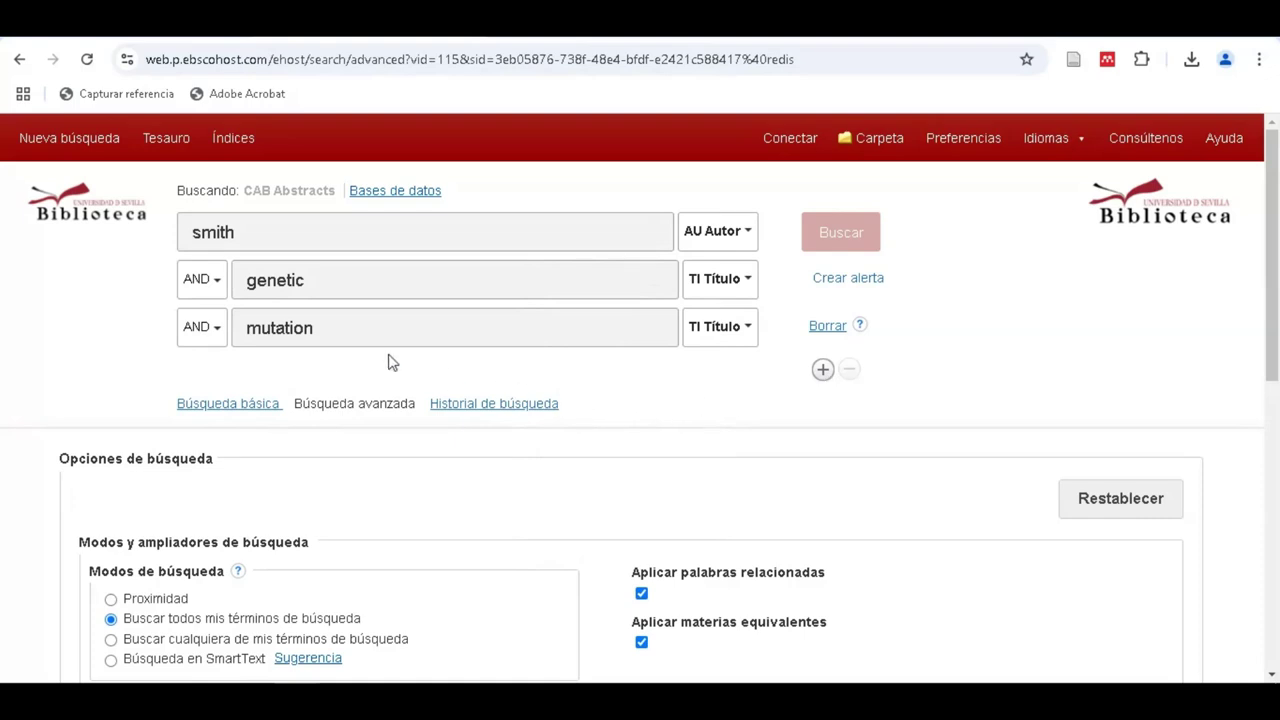
Combine the search rows with AND before "genetic" and OR before "mutation"
click(215, 287)
click(205, 312)
click(205, 327)
click(221, 386)
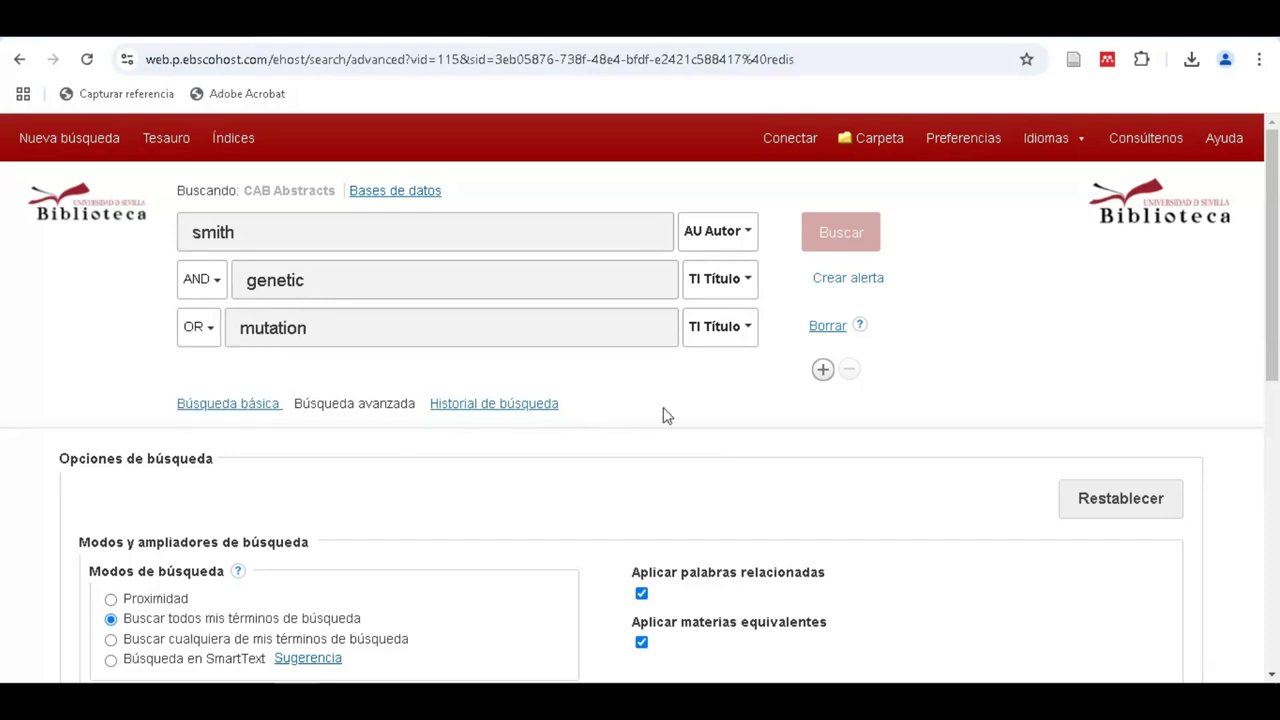
Examine the advanced search modes and result limiters, including the lists of publication types and main categories
scroll(660, 418, down, 1)
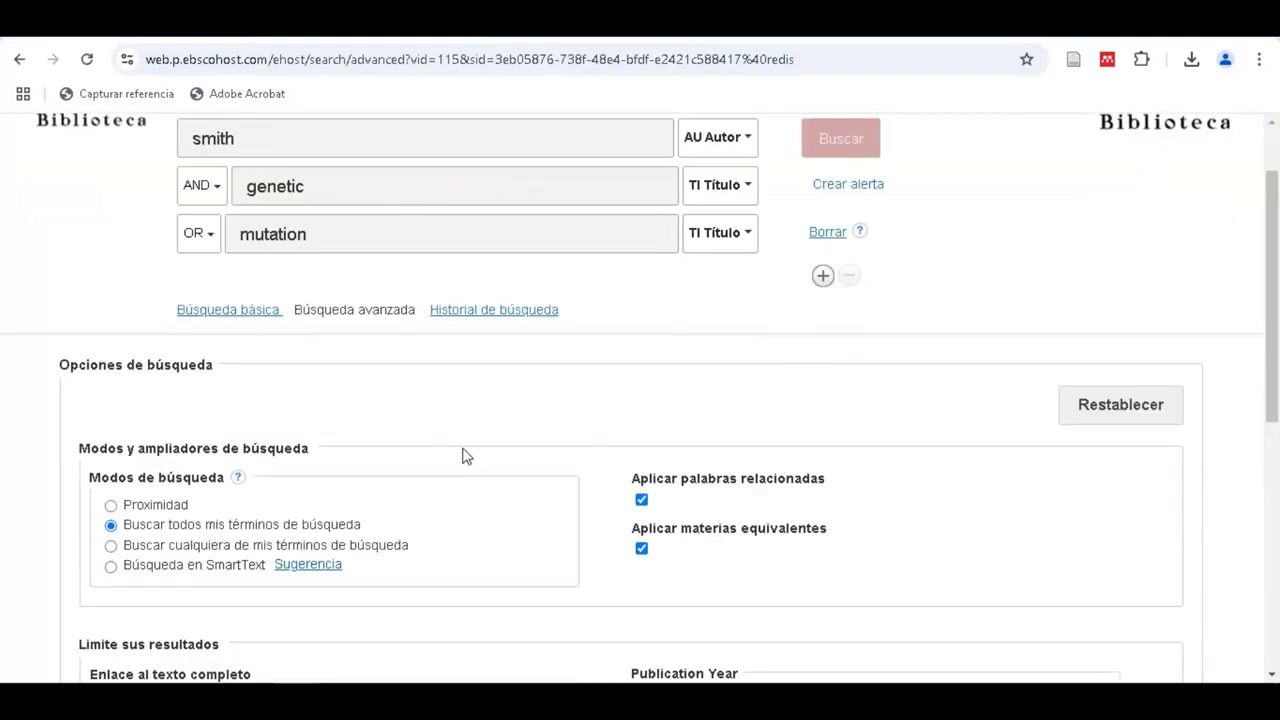
scroll(463, 456, down, 1)
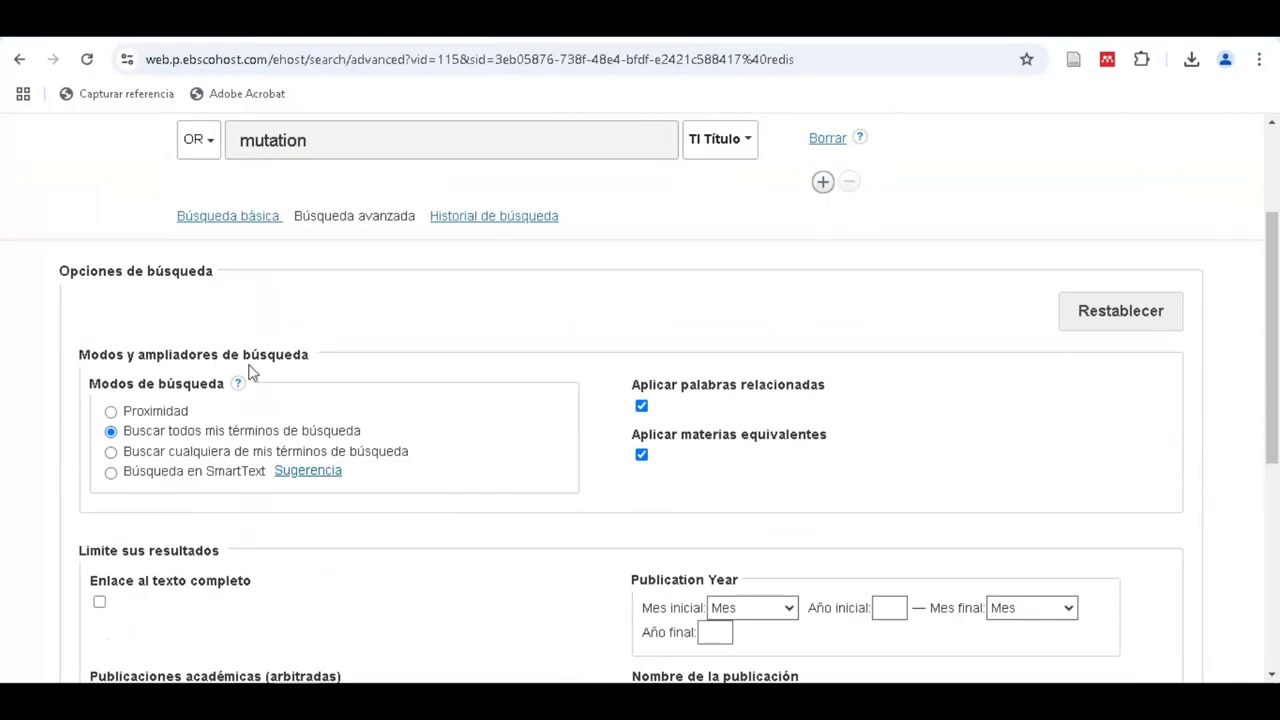
scroll(414, 474, down, 1)
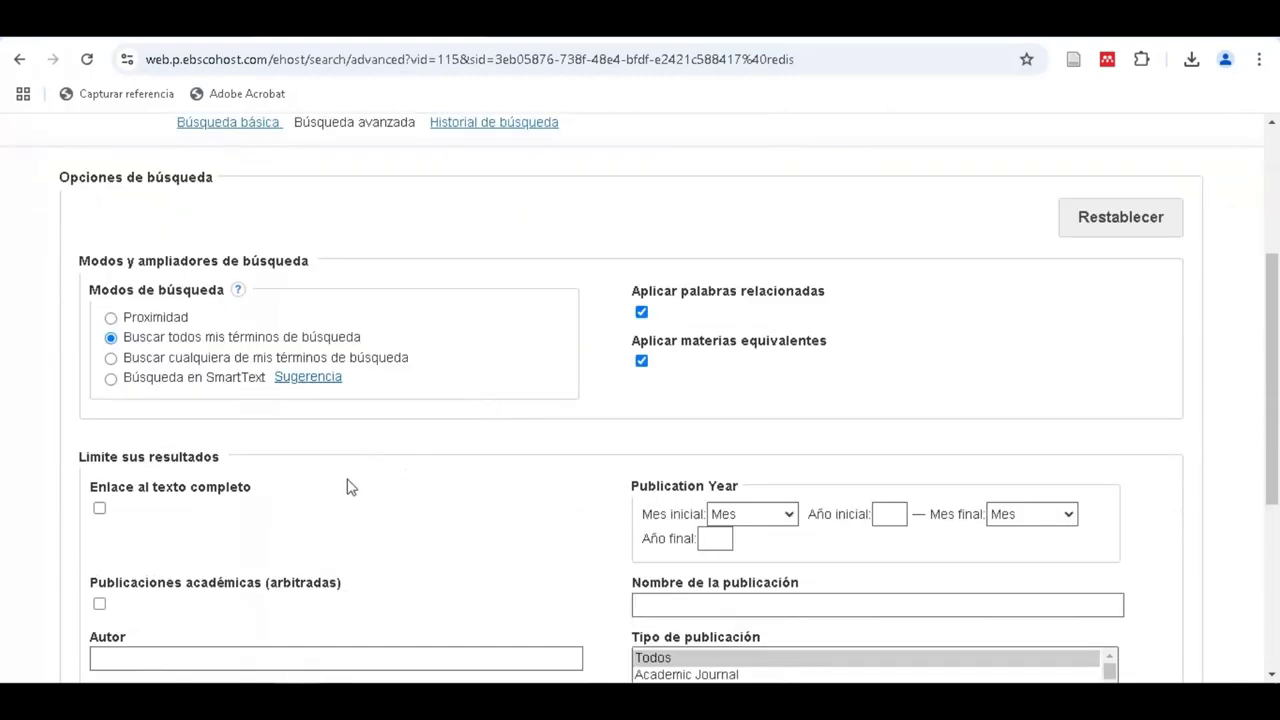
scroll(428, 492, down, 1)
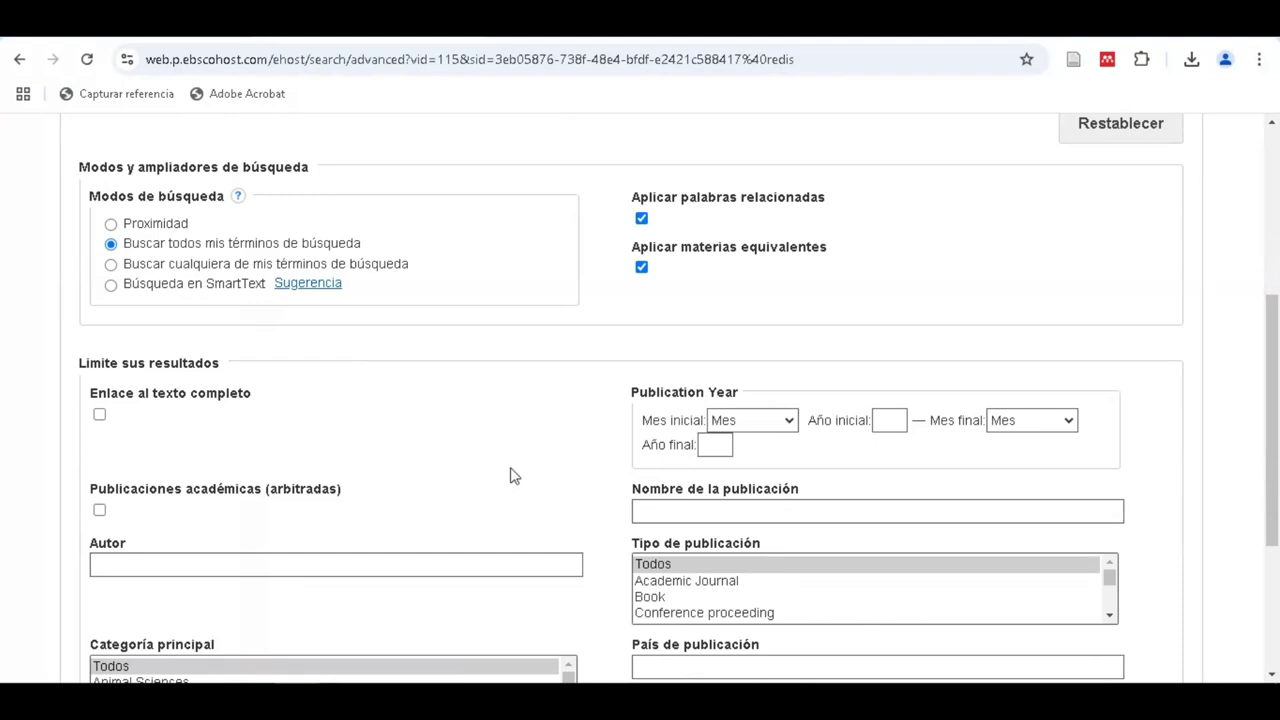
scroll(630, 434, down, 1)
click(673, 476)
scroll(711, 497, down, 5)
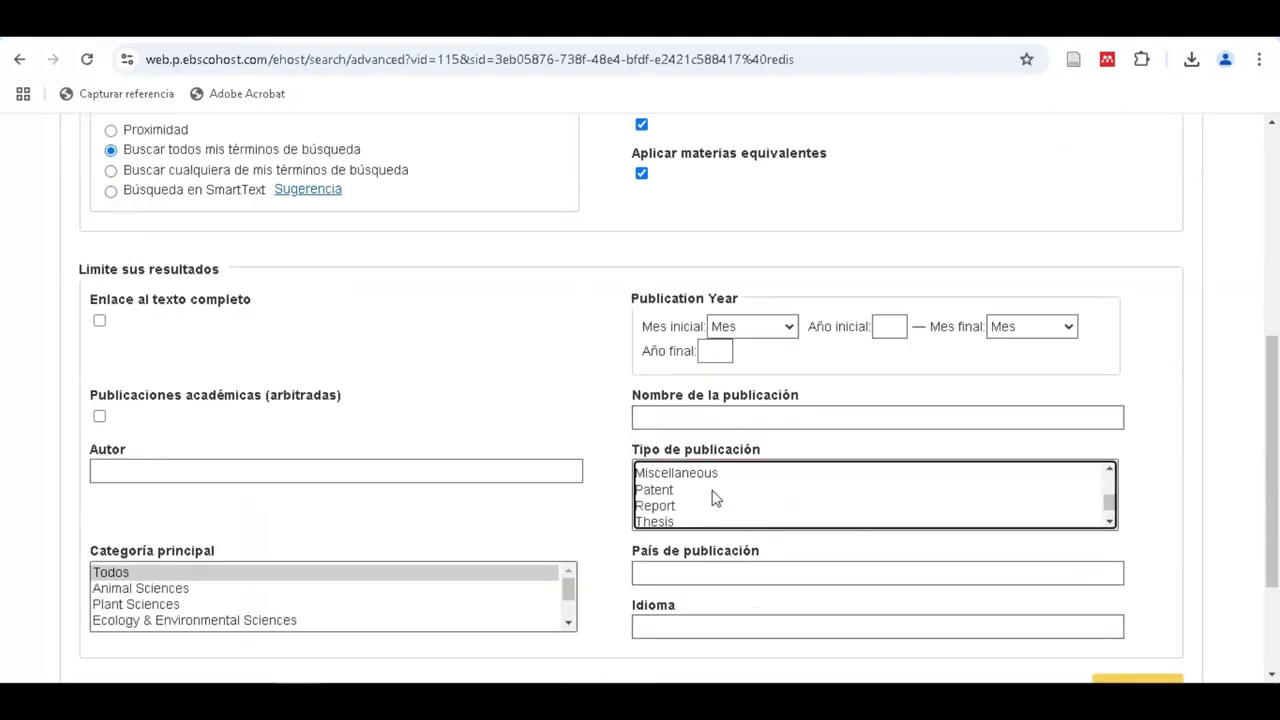
scroll(712, 495, down, 1)
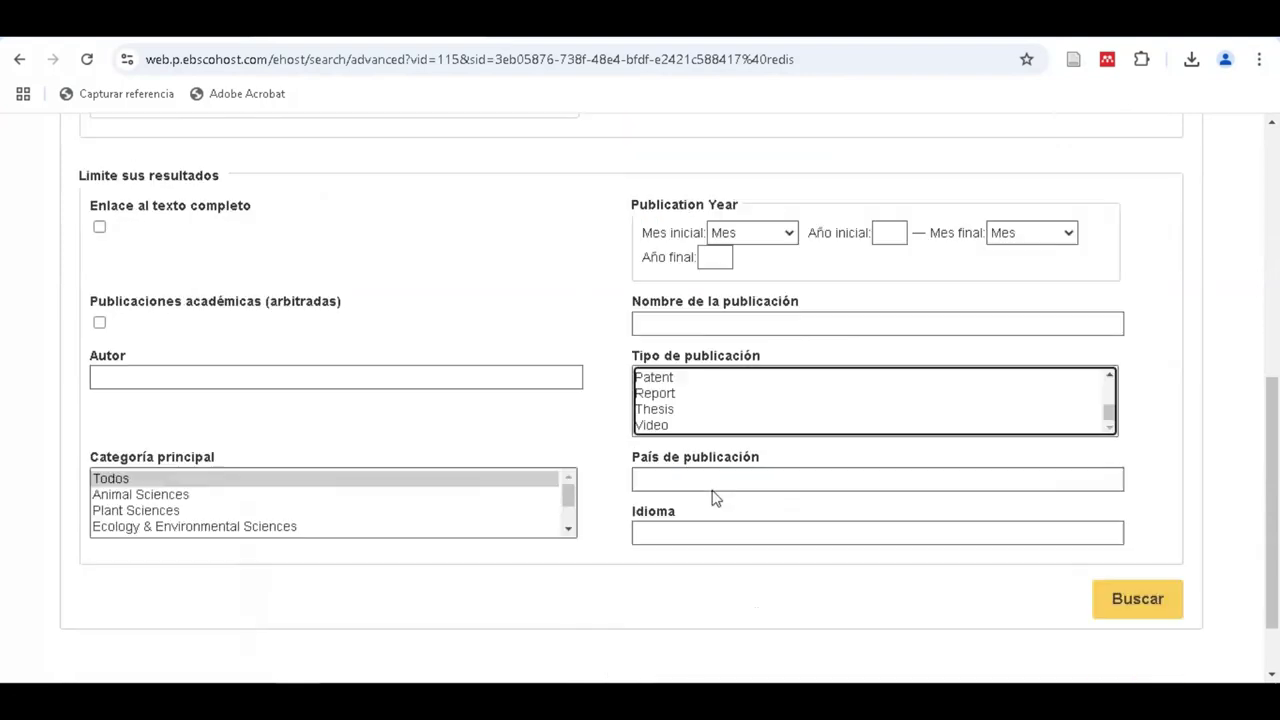
click(197, 485)
scroll(257, 505, down, 1)
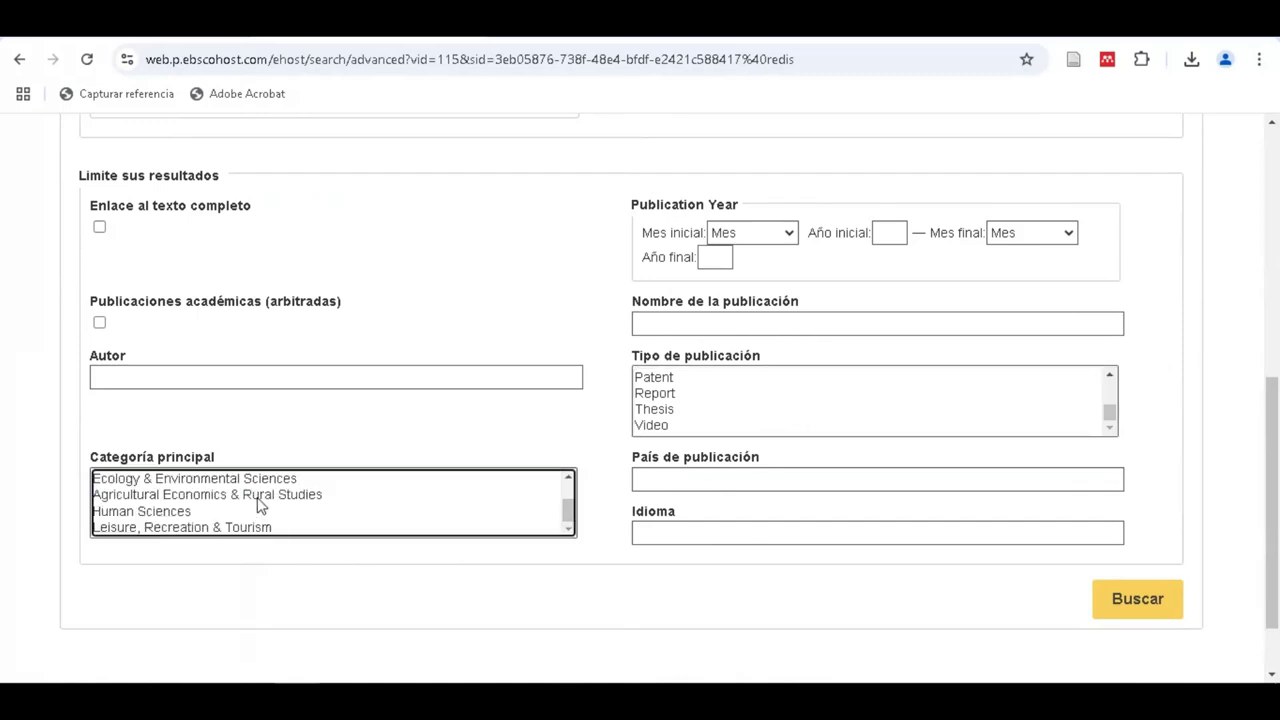
scroll(276, 531, up, 1)
scroll(655, 410, up, 5)
scroll(640, 400, up, 2)
click(682, 570)
scroll(537, 485, up, 2)
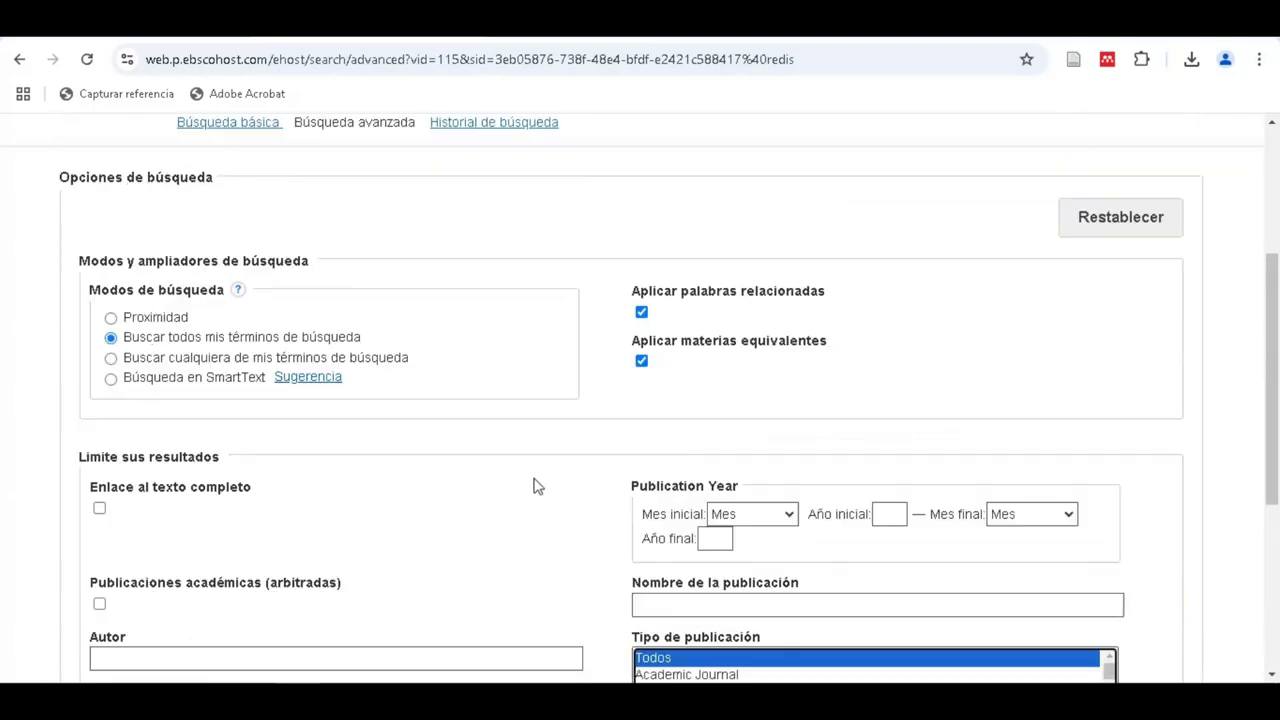
scroll(537, 485, up, 1)
scroll(627, 491, up, 1)
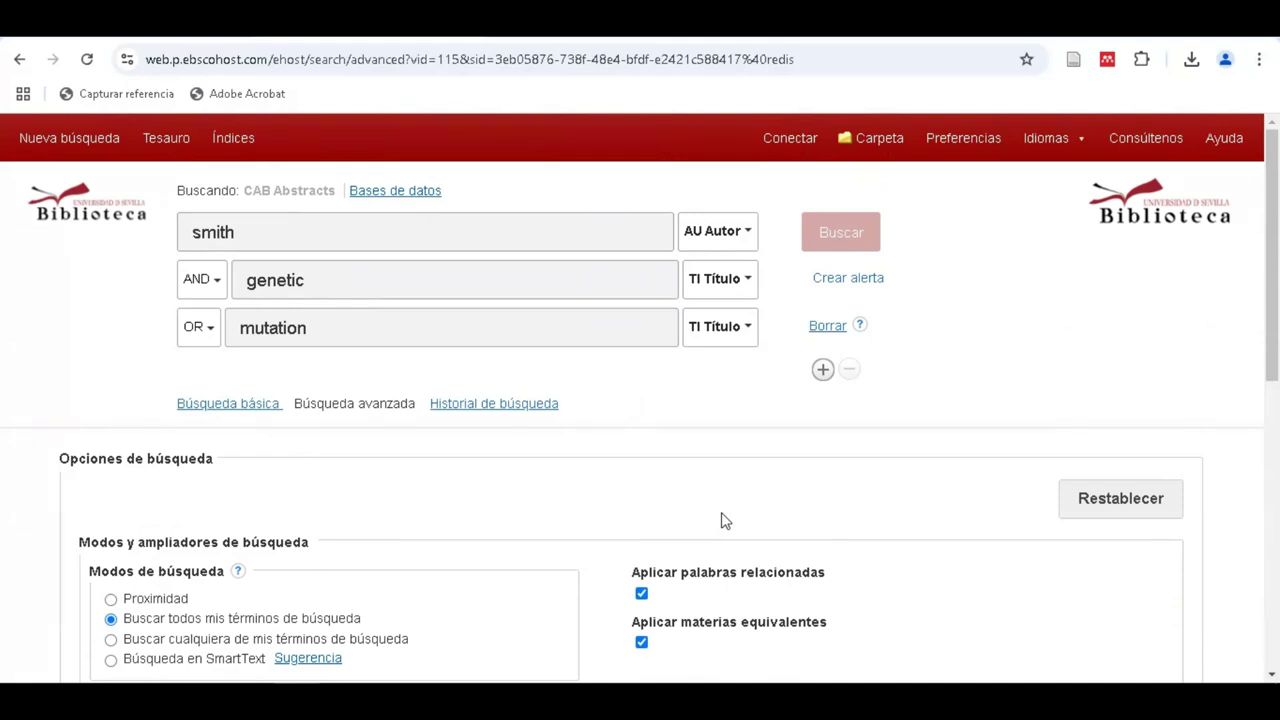
Run the advanced search and look through the filters for refining the results, from the current search down to Geografía
click(858, 234)
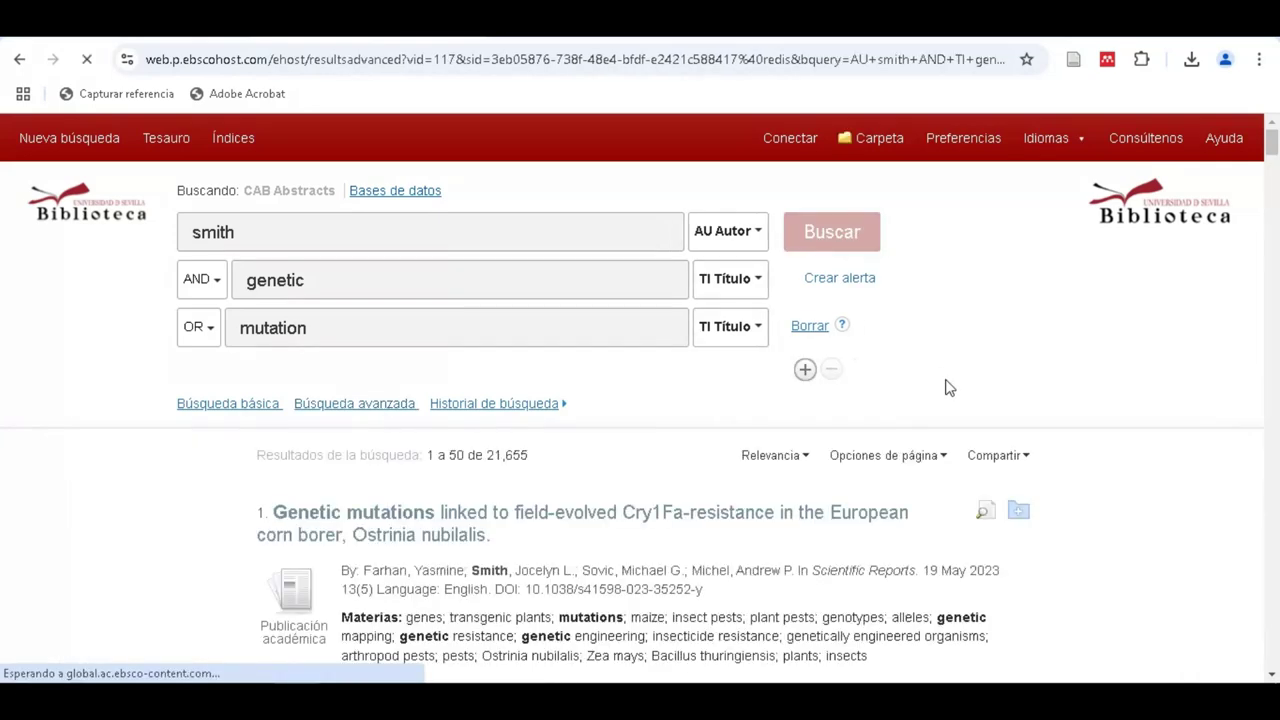
scroll(946, 392, down, 2)
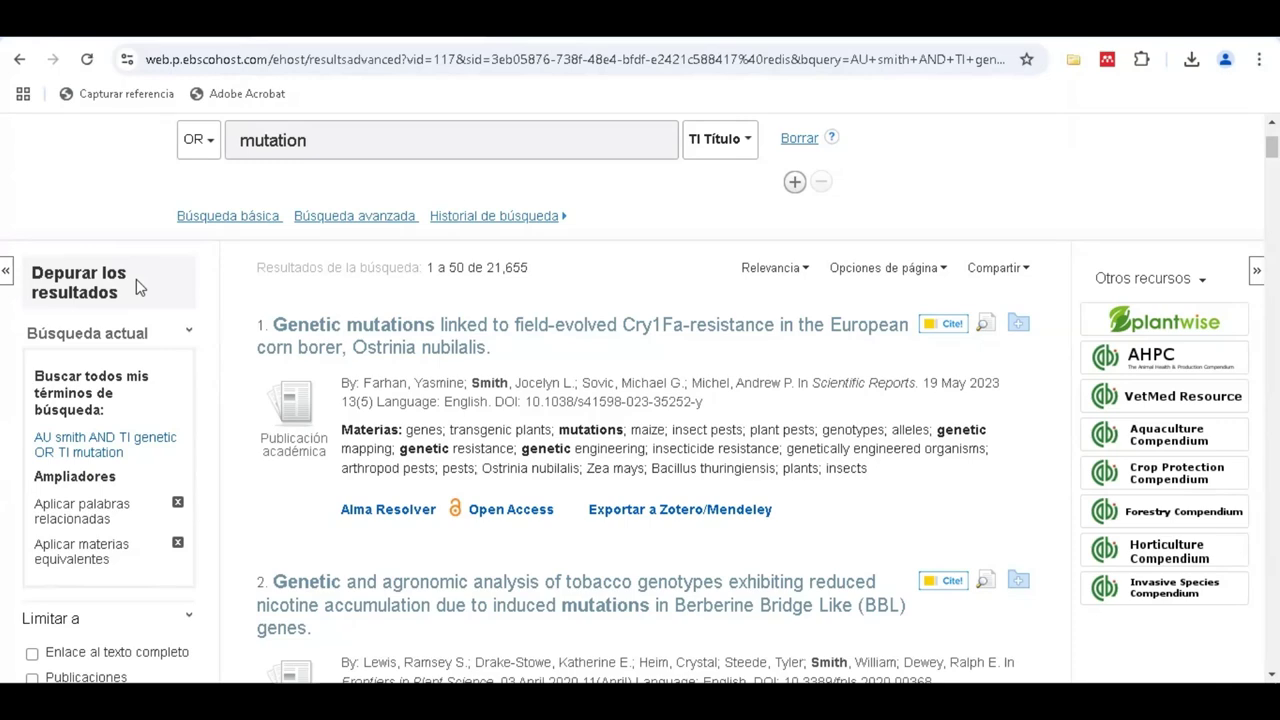
scroll(136, 279, down, 3)
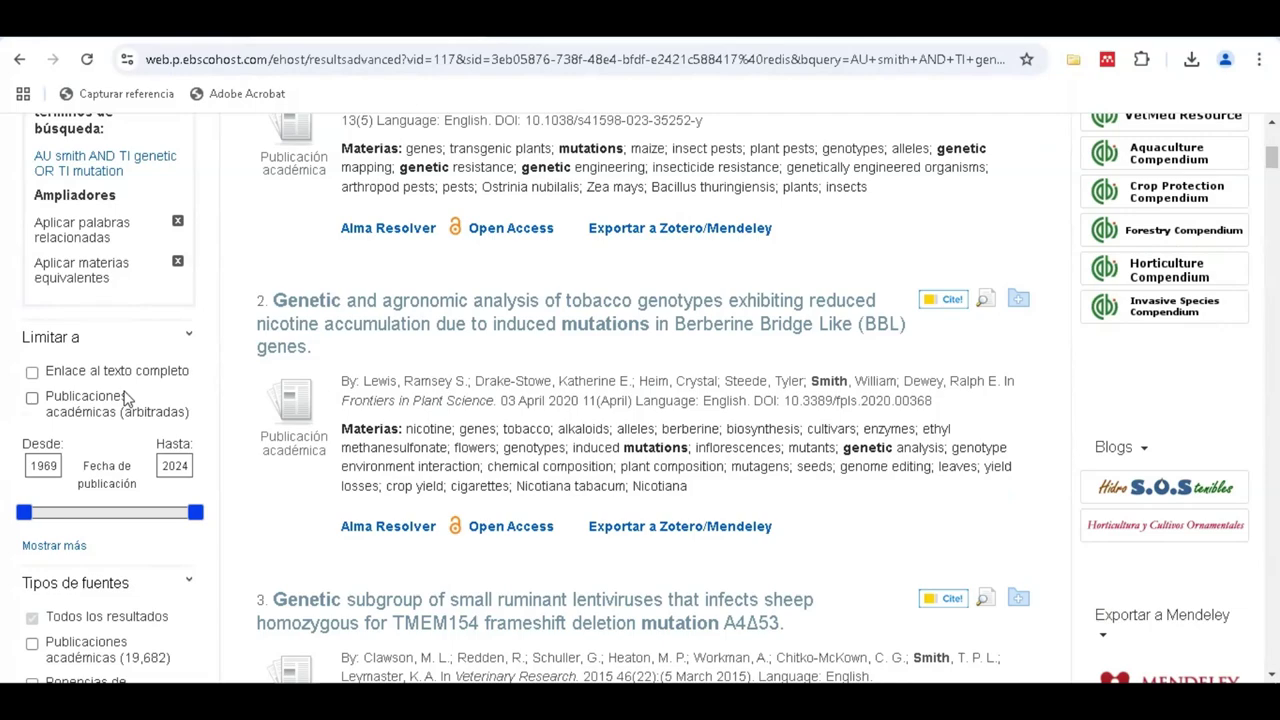
scroll(127, 398, down, 1)
scroll(127, 390, down, 3)
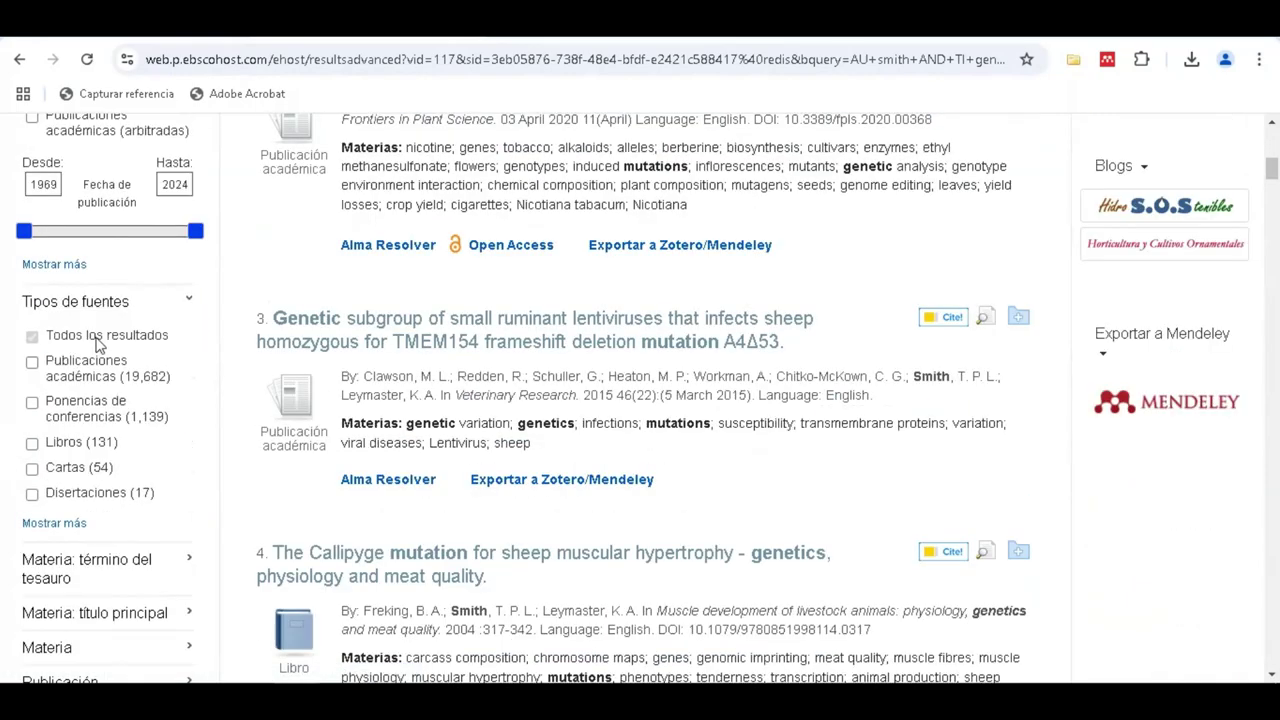
scroll(77, 403, down, 1)
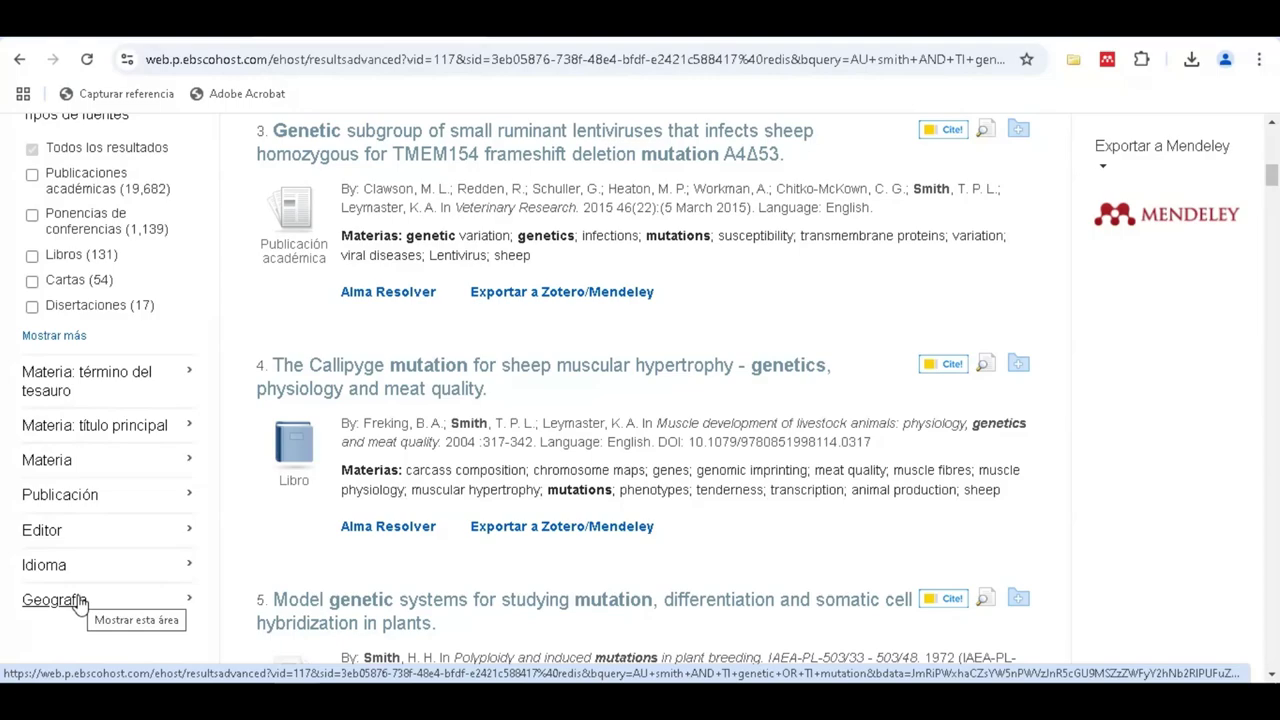
scroll(866, 612, up, 6)
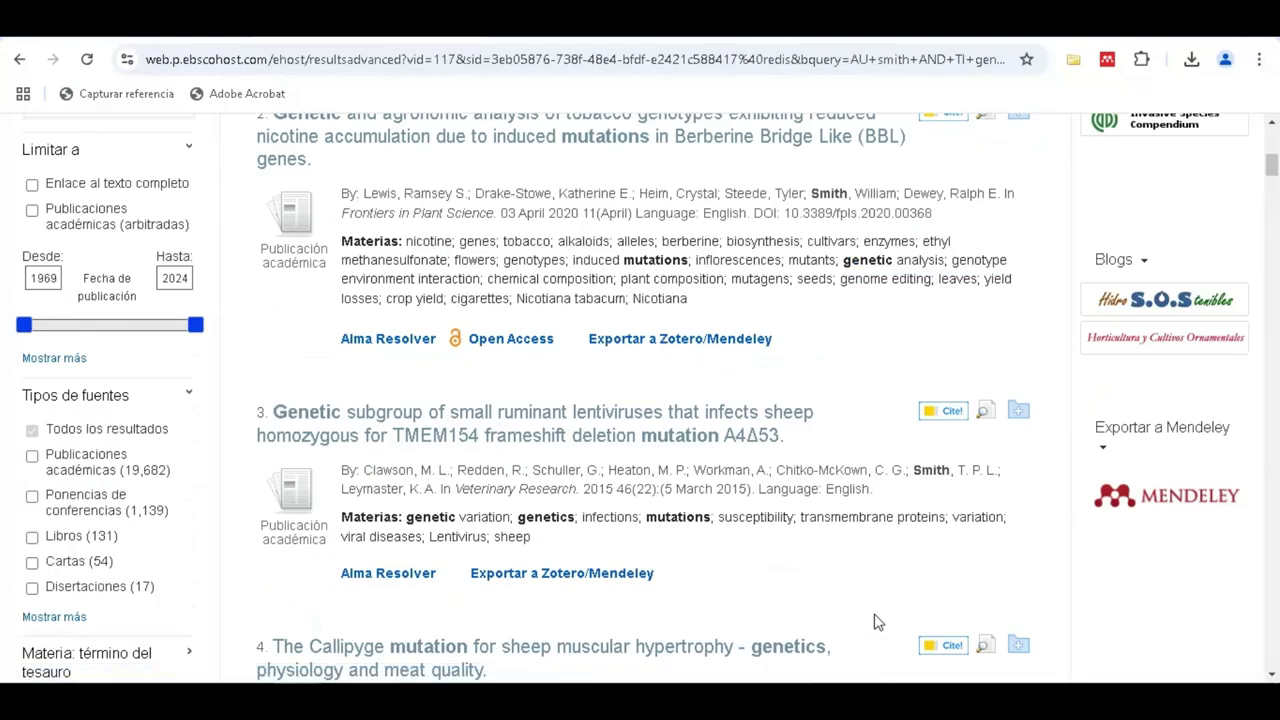
scroll(878, 622, up, 2)
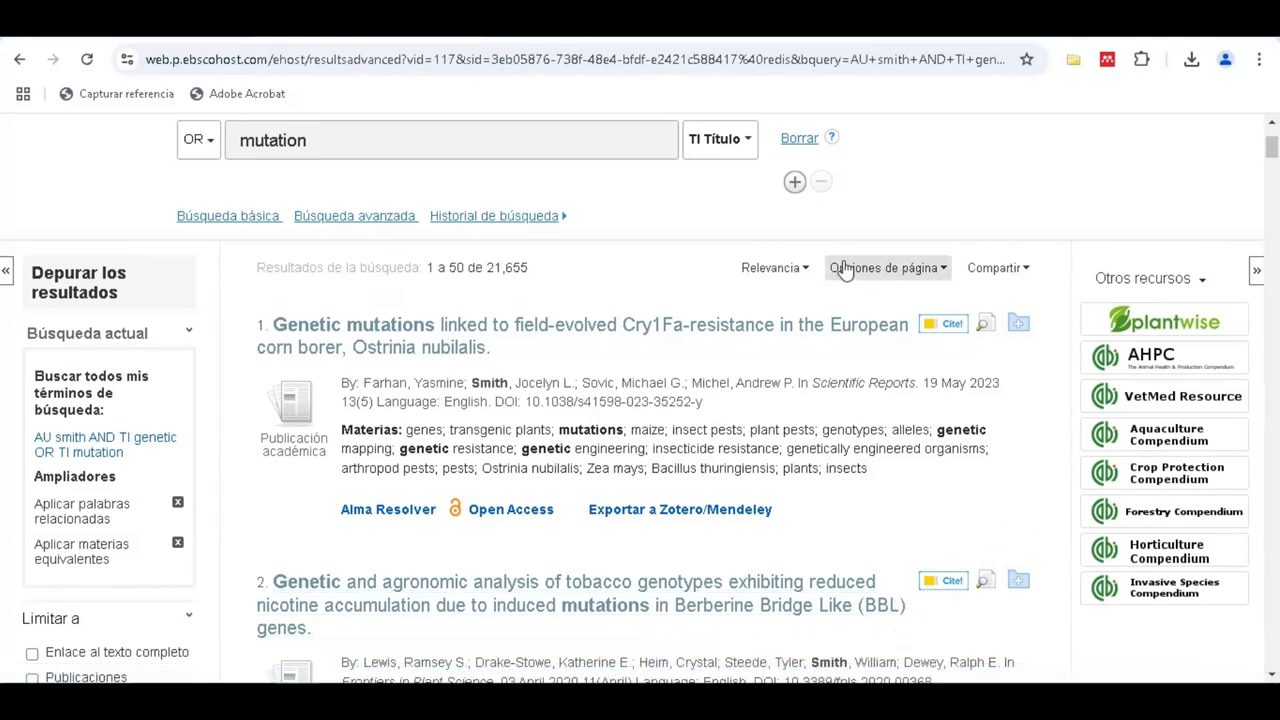
Review the sort orders and the page display options of the result list, and cancel without changing any setting
click(805, 272)
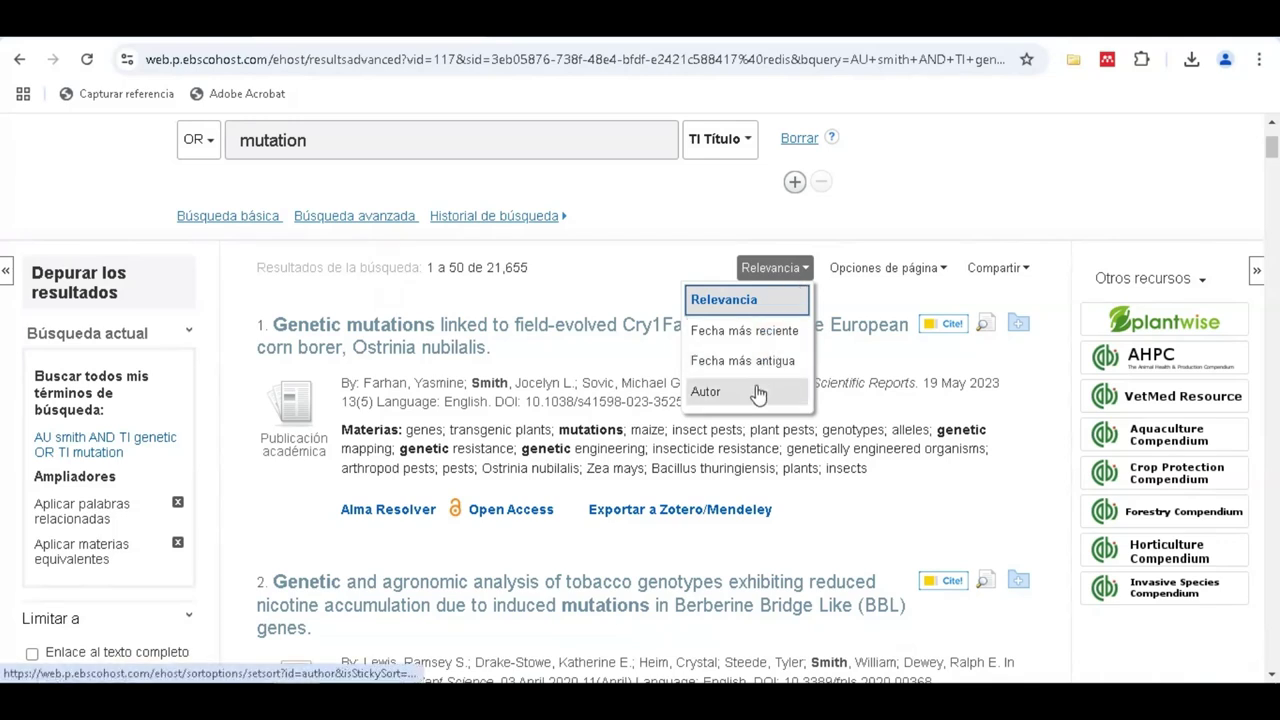
click(799, 268)
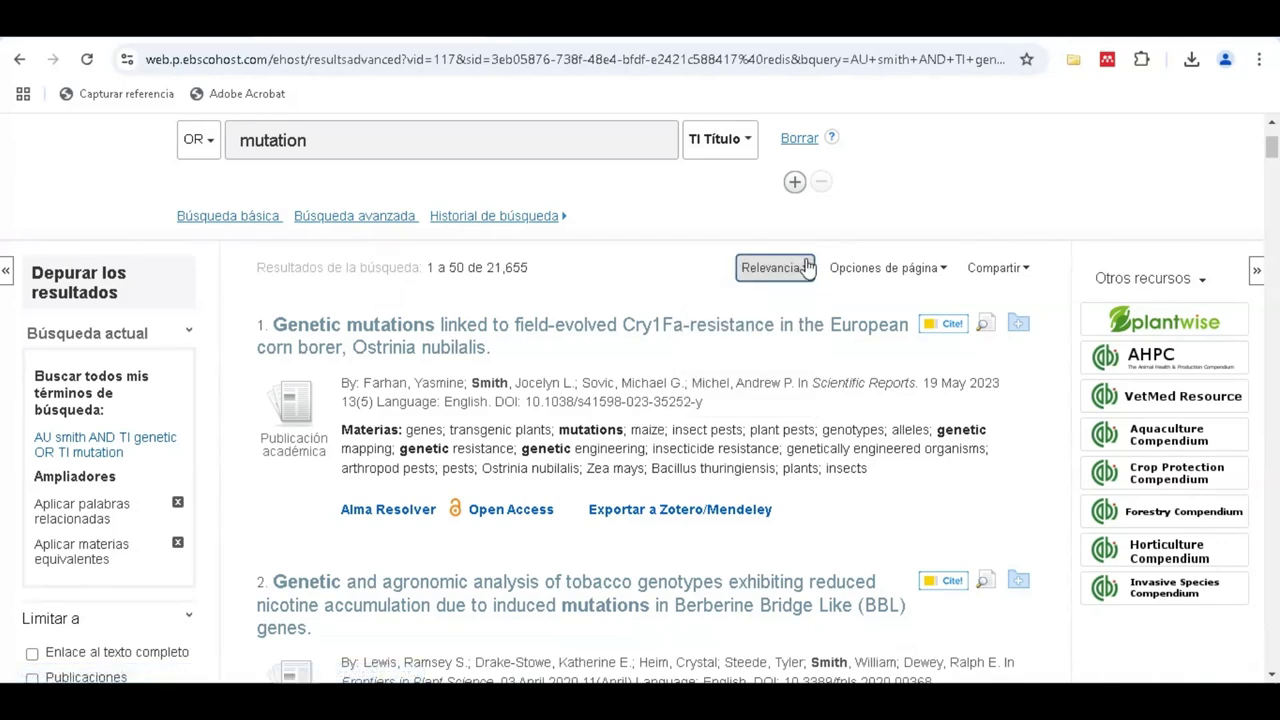
click(911, 272)
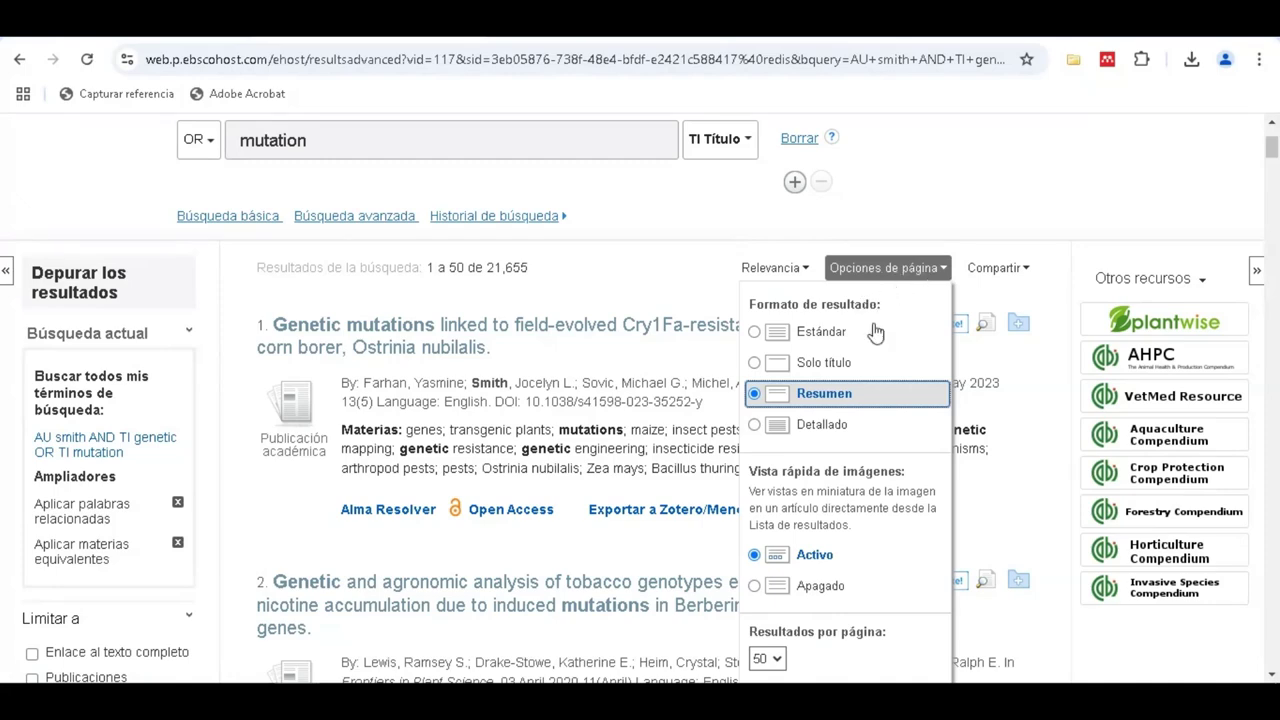
scroll(871, 340, down, 1)
scroll(874, 381, down, 1)
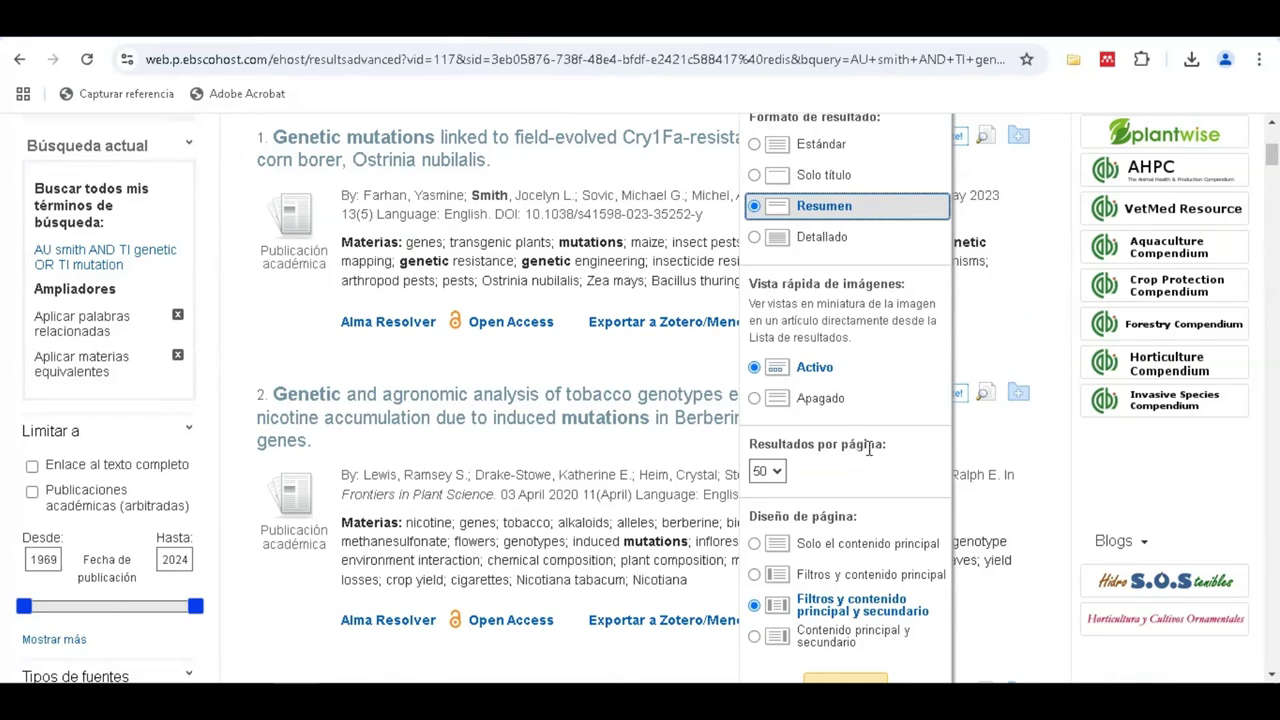
scroll(868, 450, down, 1)
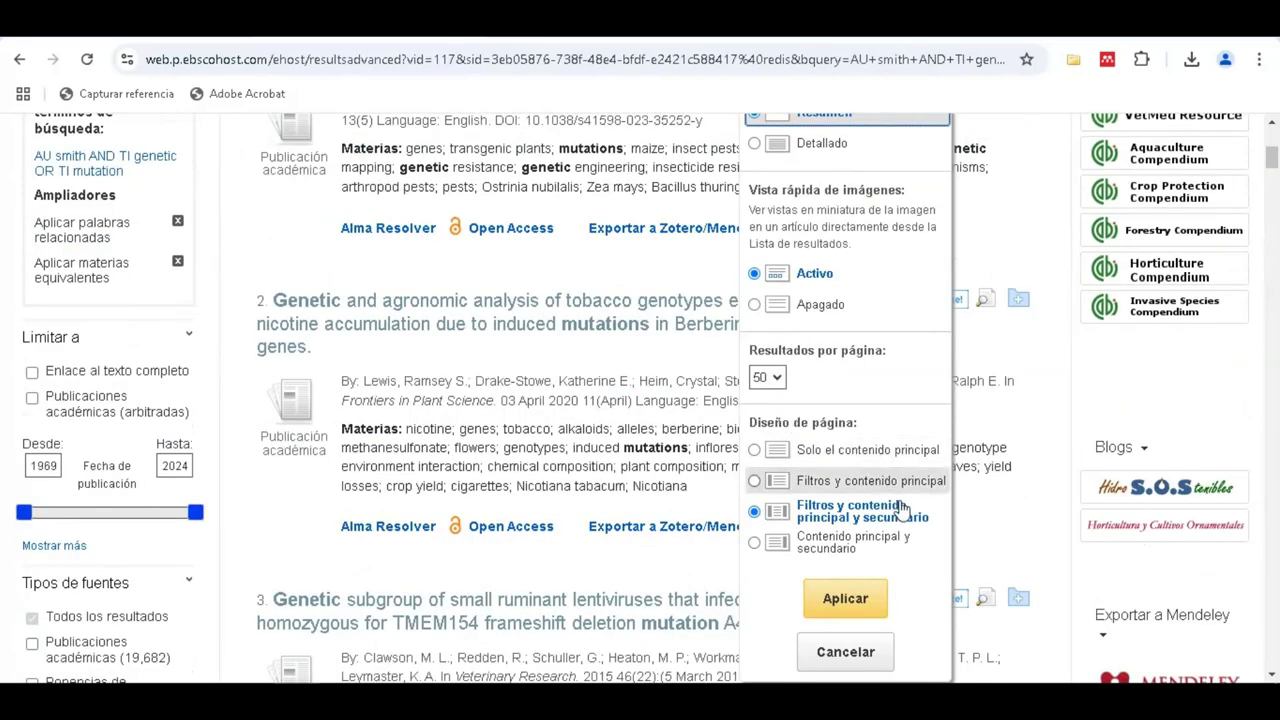
click(845, 652)
scroll(829, 651, up, 4)
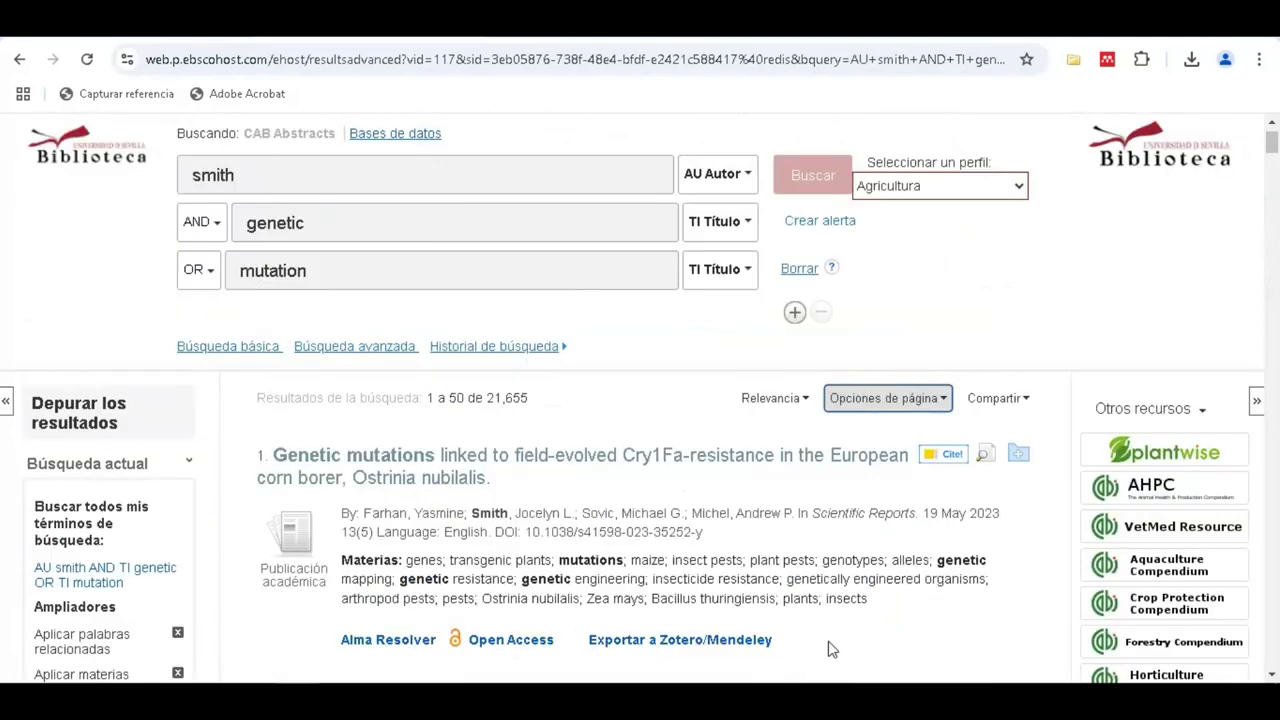
Look over the publication types of the listed records and limit the results to those with Enlace al texto completo
scroll(500, 508, down, 1)
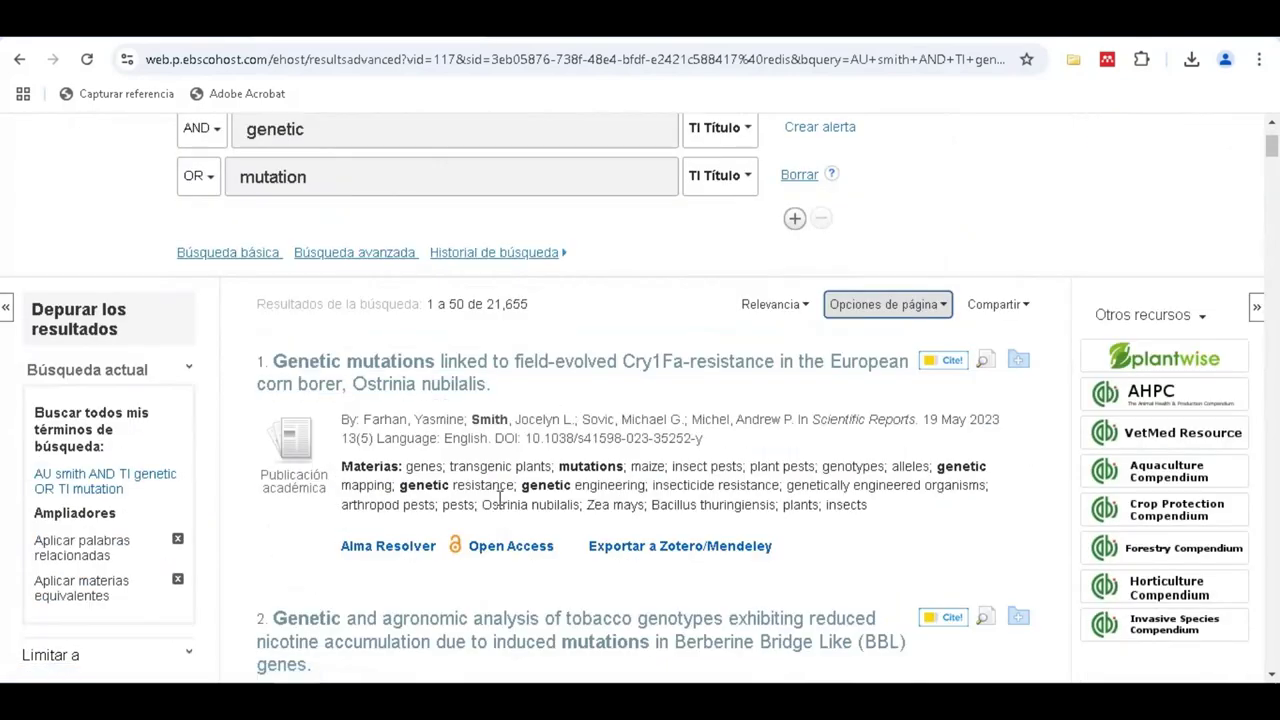
scroll(500, 508, down, 1)
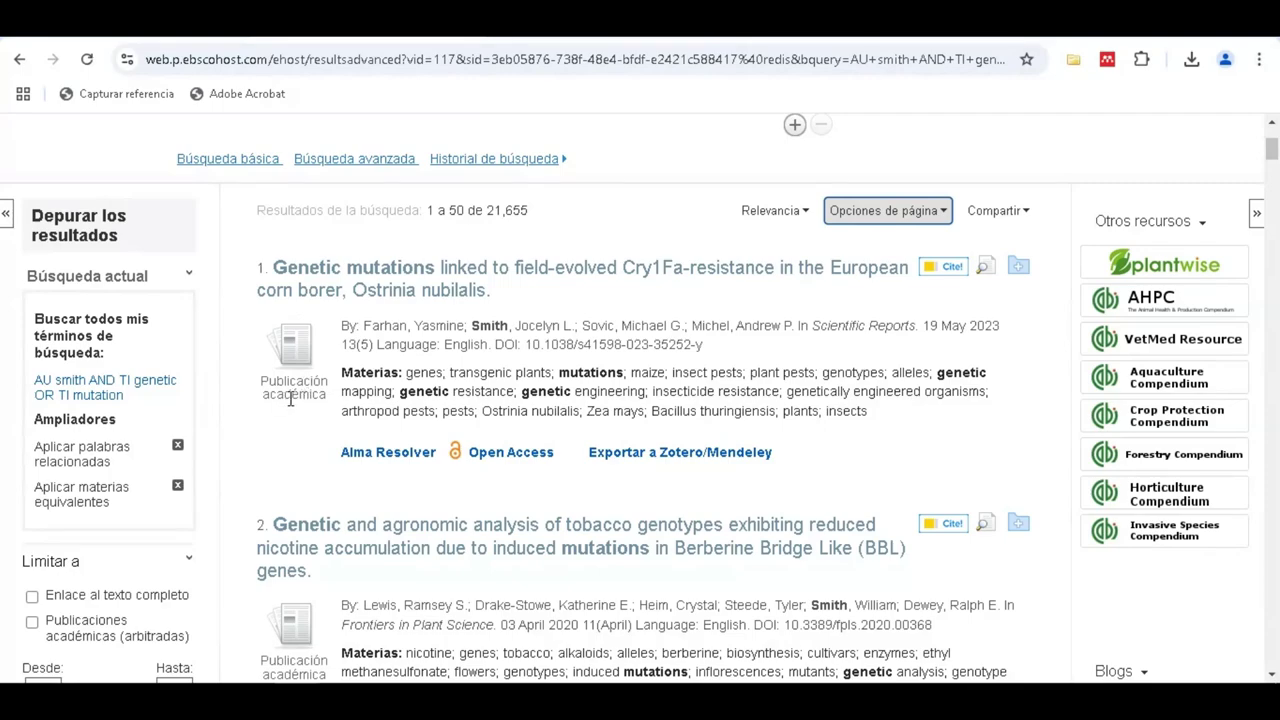
scroll(293, 398, down, 4)
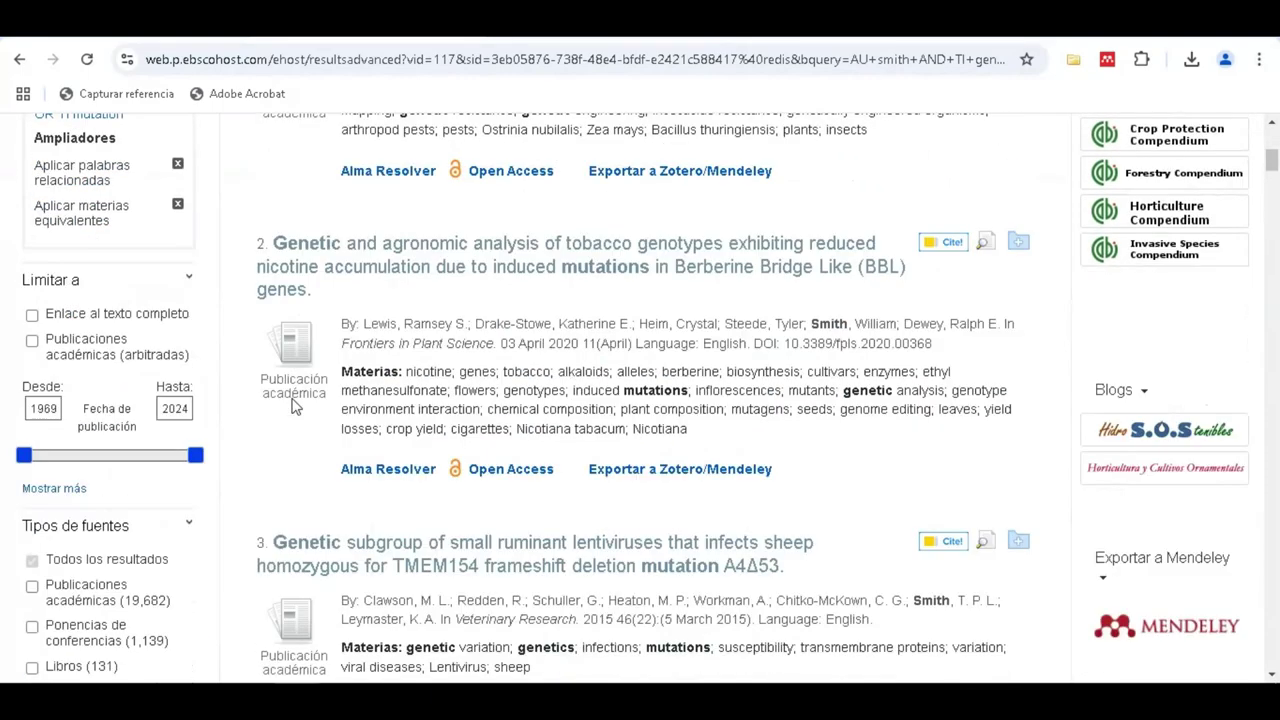
scroll(293, 398, down, 4)
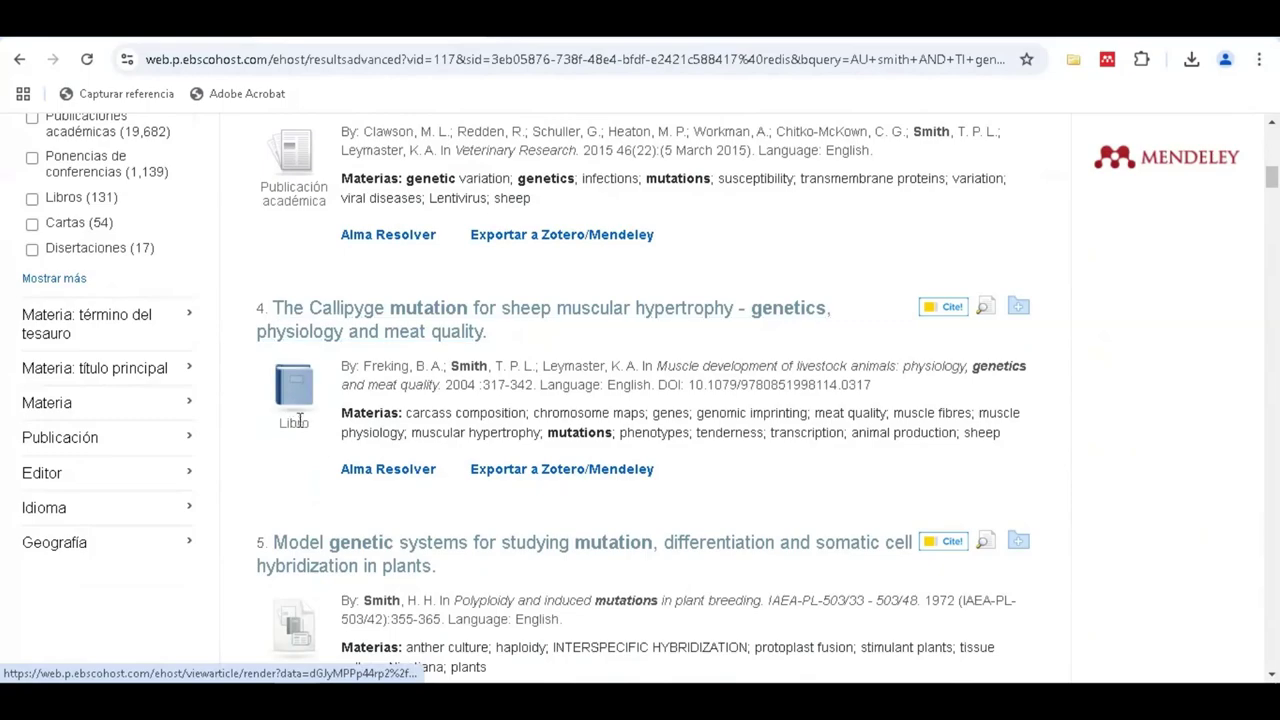
scroll(306, 438, up, 4)
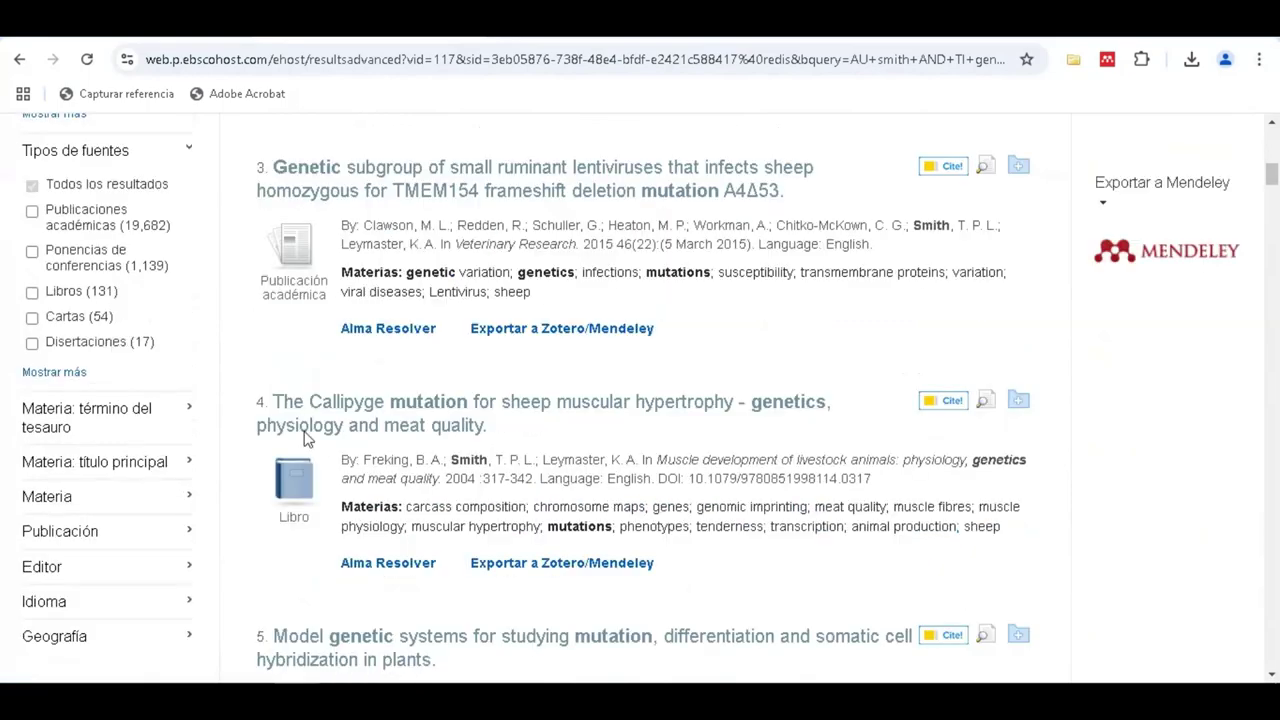
scroll(210, 426, up, 1)
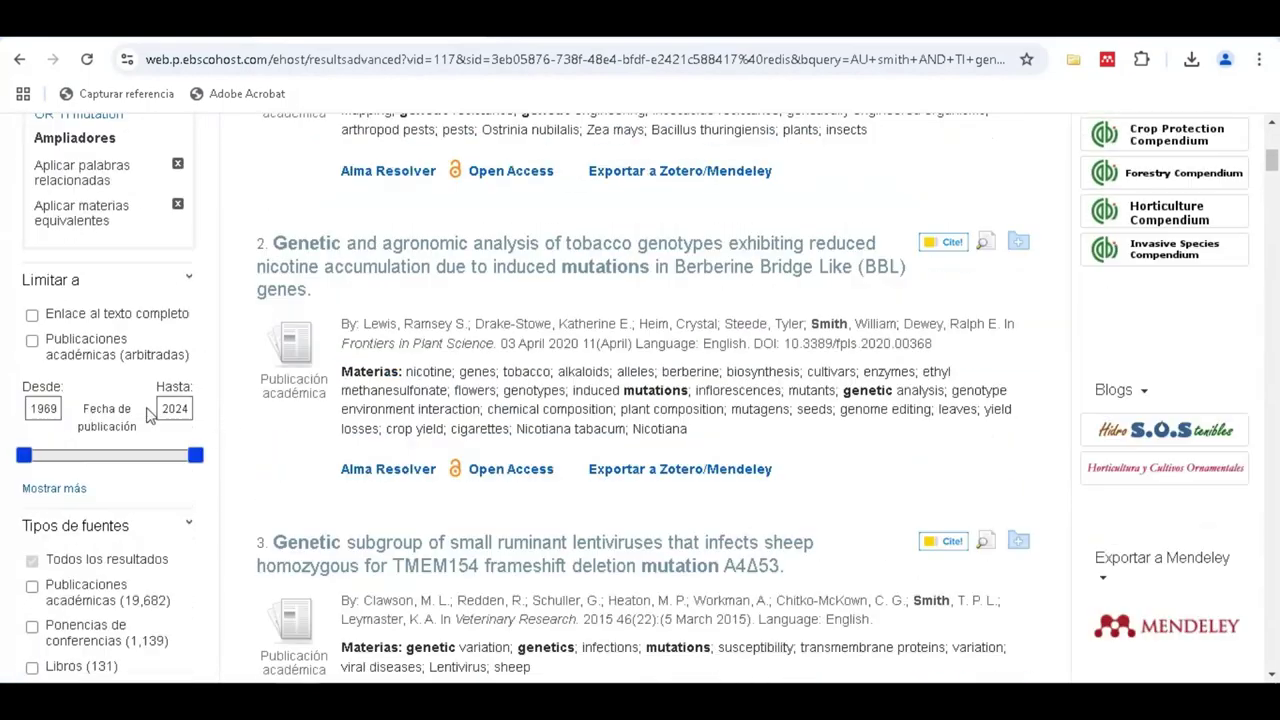
click(31, 315)
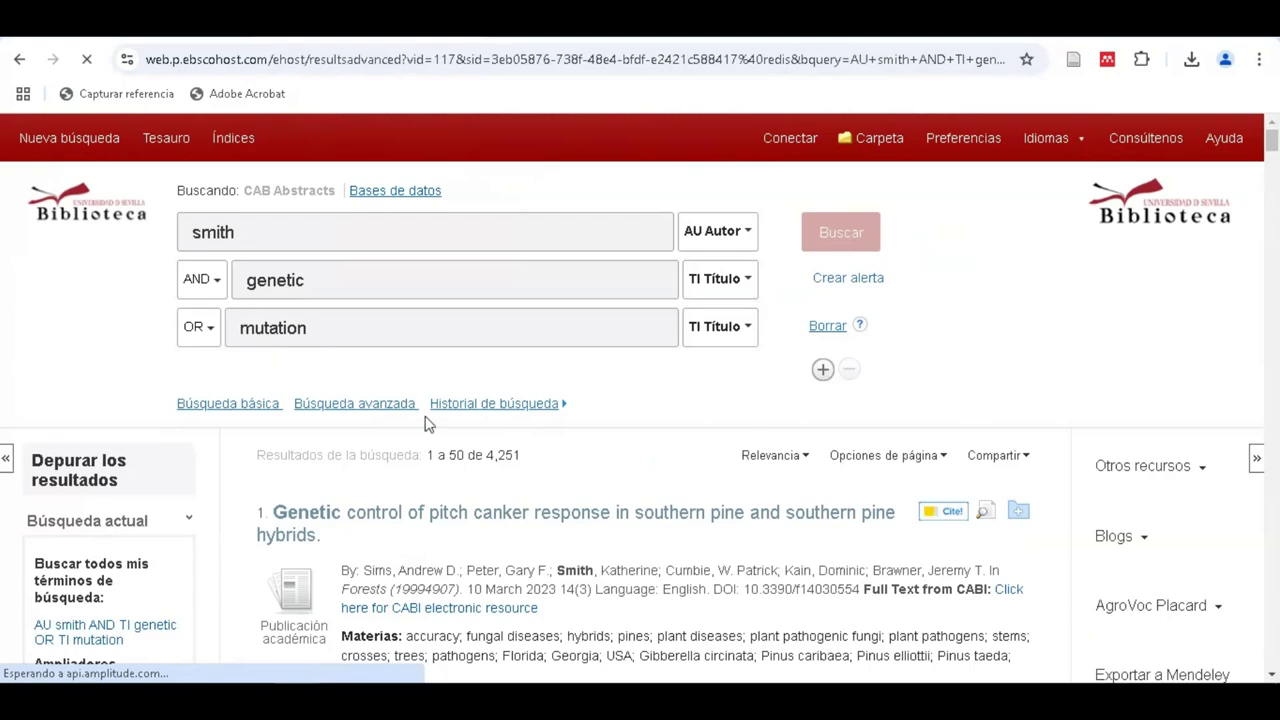
Check the full-text links of the first result, "Genetic control of pitch canker response in southern pine", and open its detailed record
scroll(400, 390, down, 3)
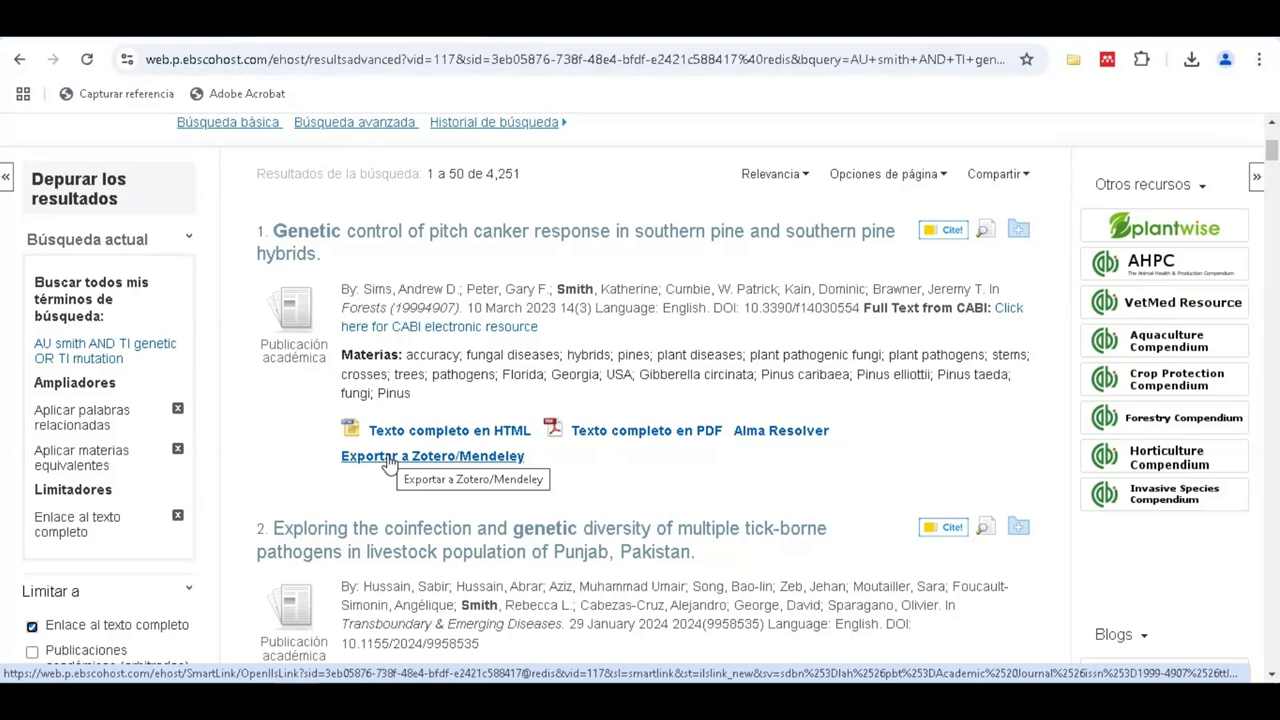
scroll(651, 443, up, 3)
scroll(620, 412, down, 1)
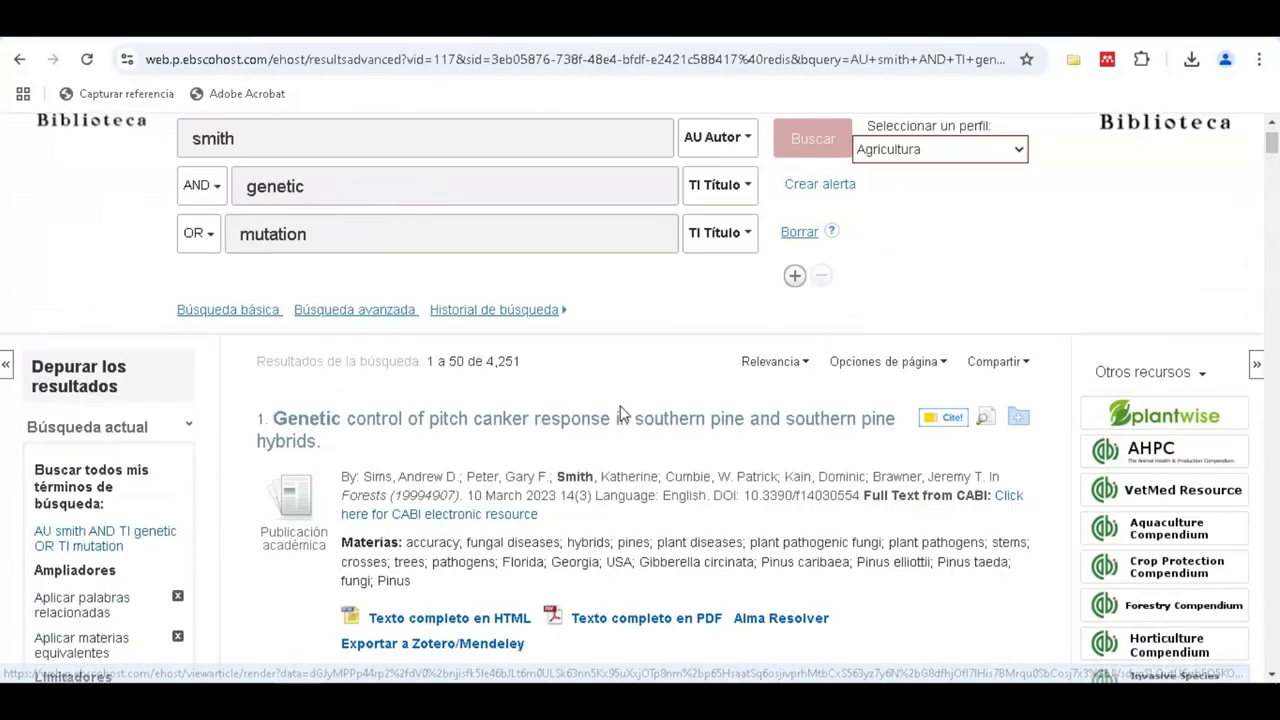
click(578, 420)
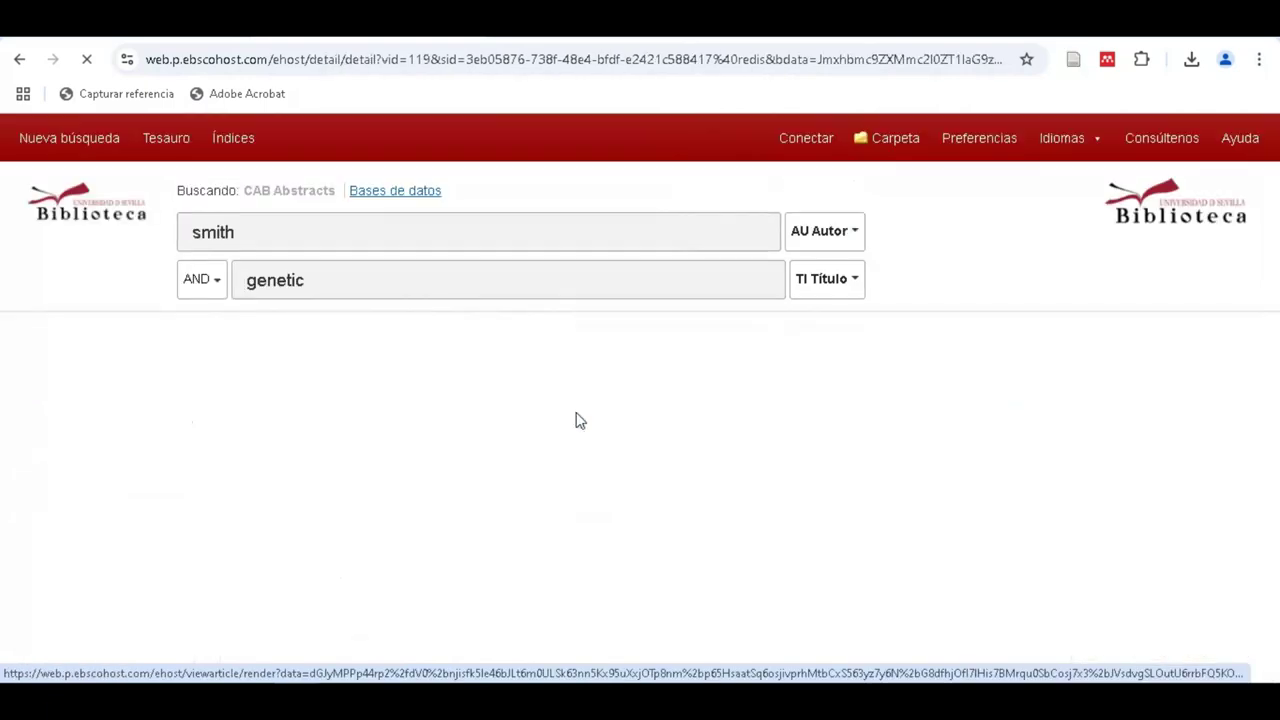
Examine the detailed record's fields, from language and authors to thematic, geographic and general terms, plus its full-text links and tools
scroll(1077, 466, down, 4)
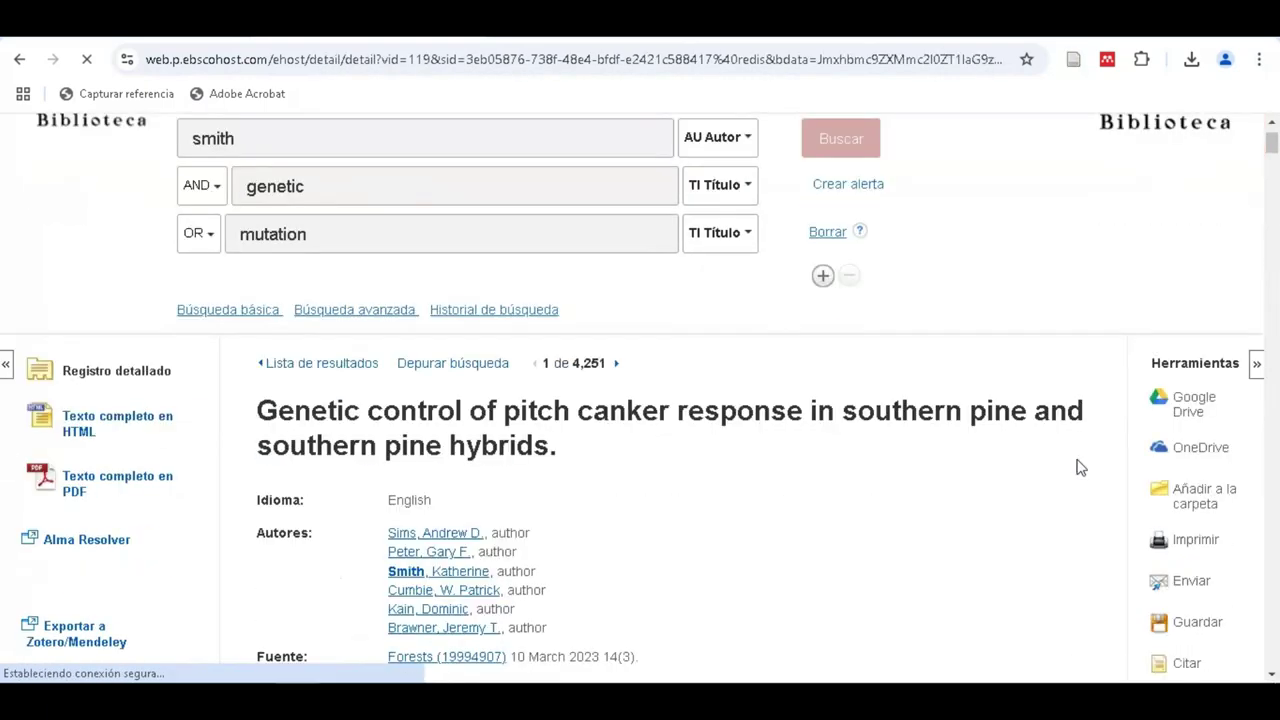
scroll(1077, 466, down, 1)
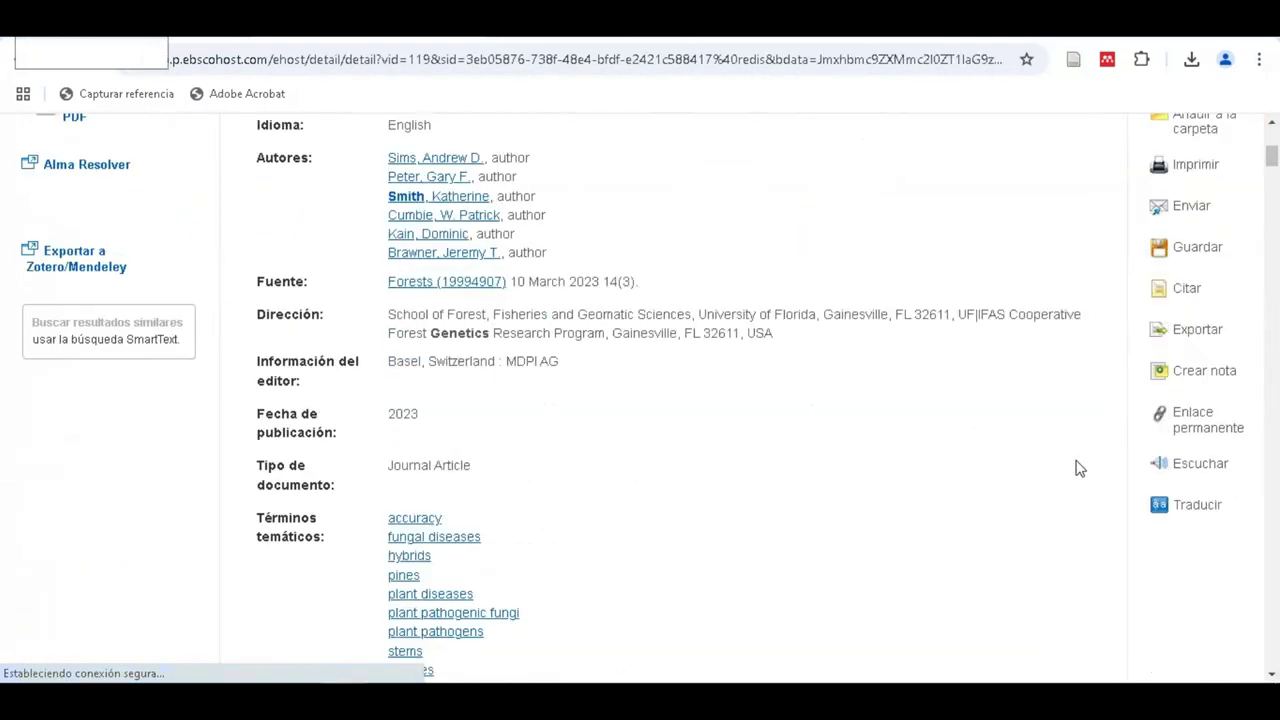
scroll(1077, 466, down, 1)
scroll(1072, 470, down, 3)
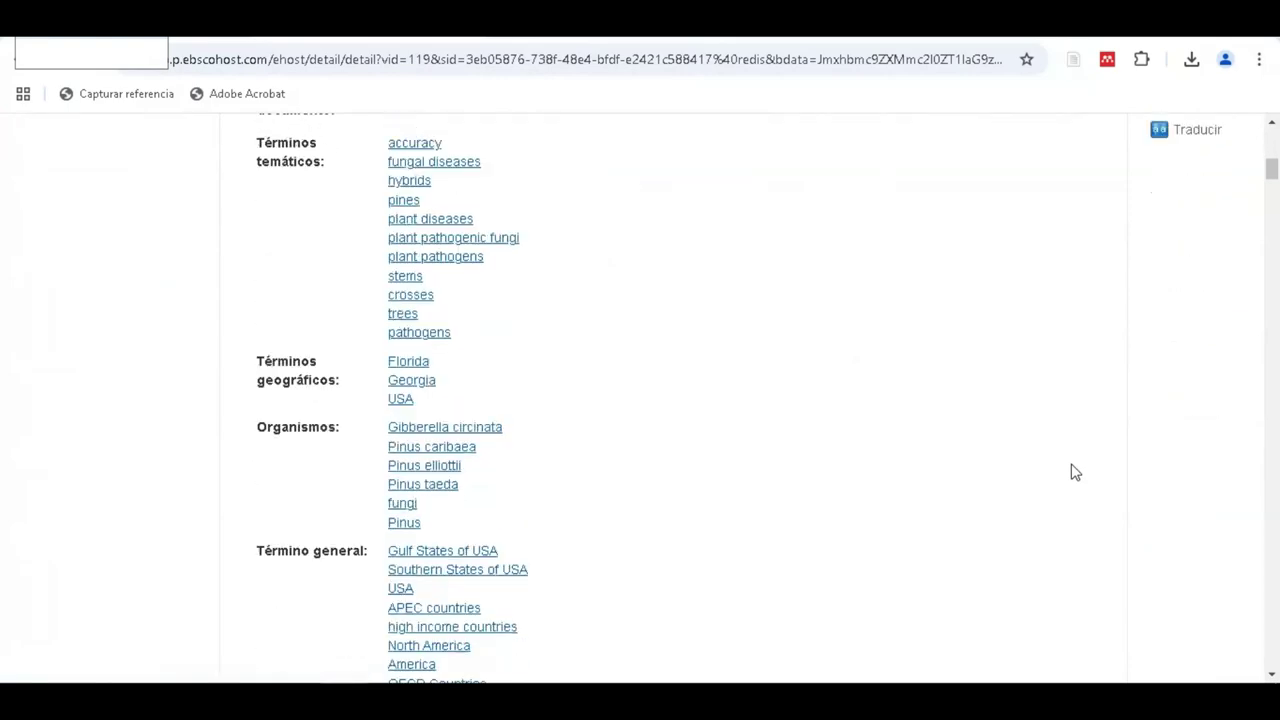
scroll(1075, 472, down, 1)
scroll(1075, 472, up, 5)
scroll(1075, 472, up, 2)
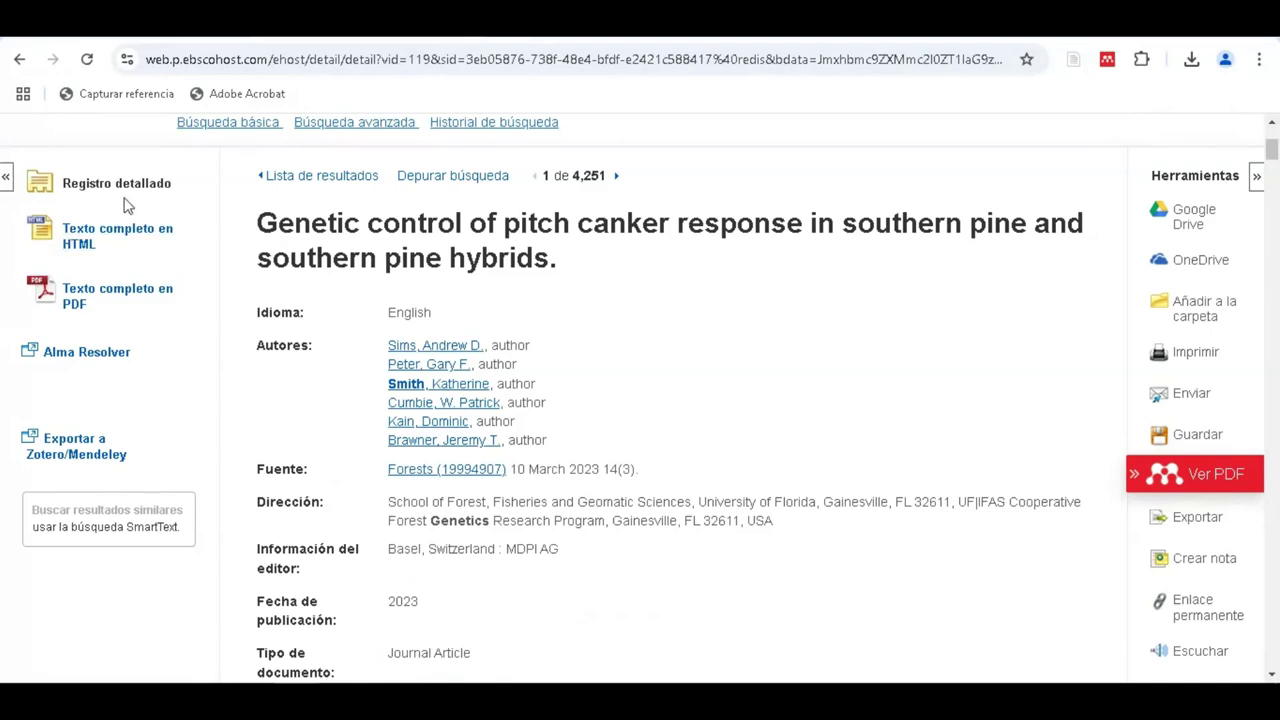
scroll(714, 429, up, 3)
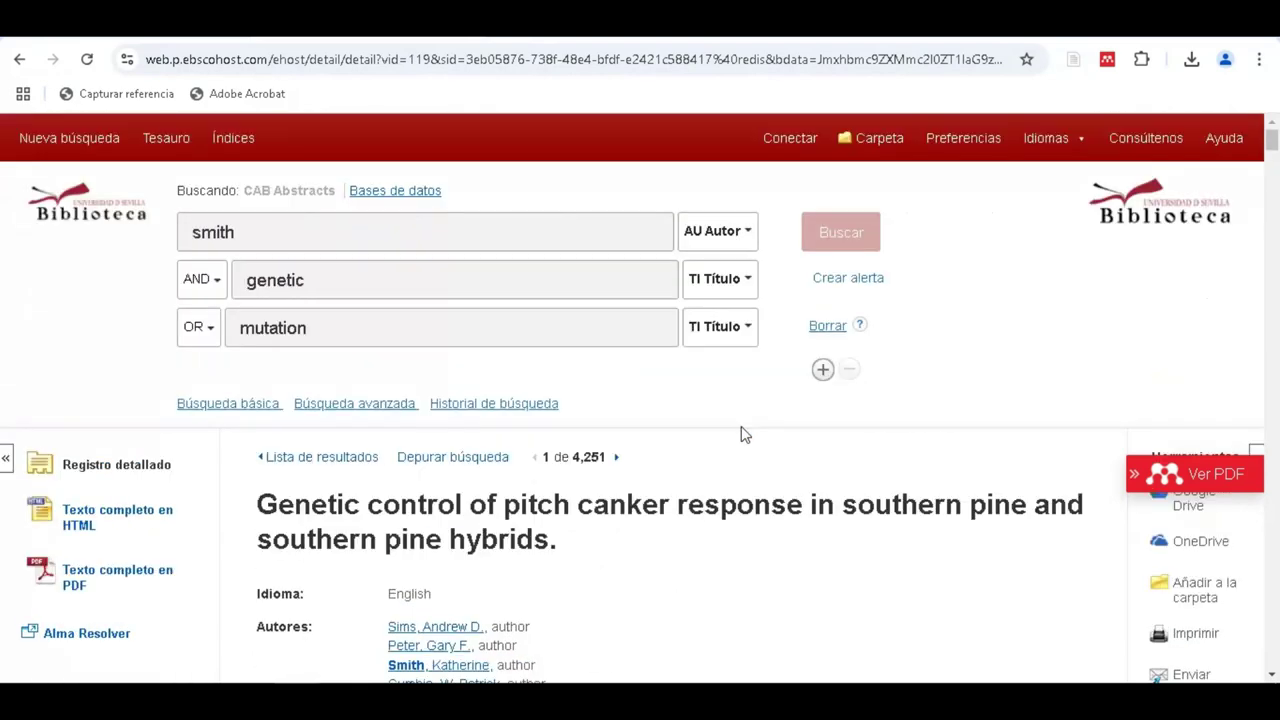
Start a new search and look up "ecology" in the CAB Subject Thesaurus
click(95, 143)
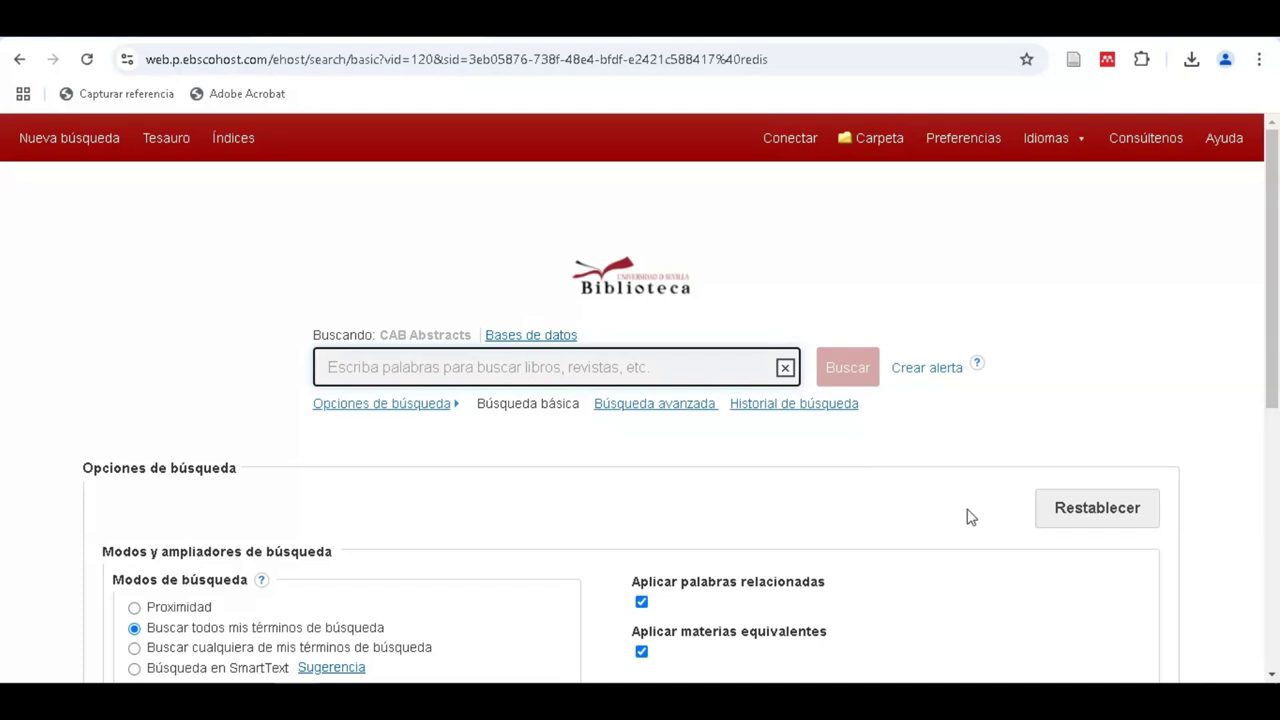
click(166, 138)
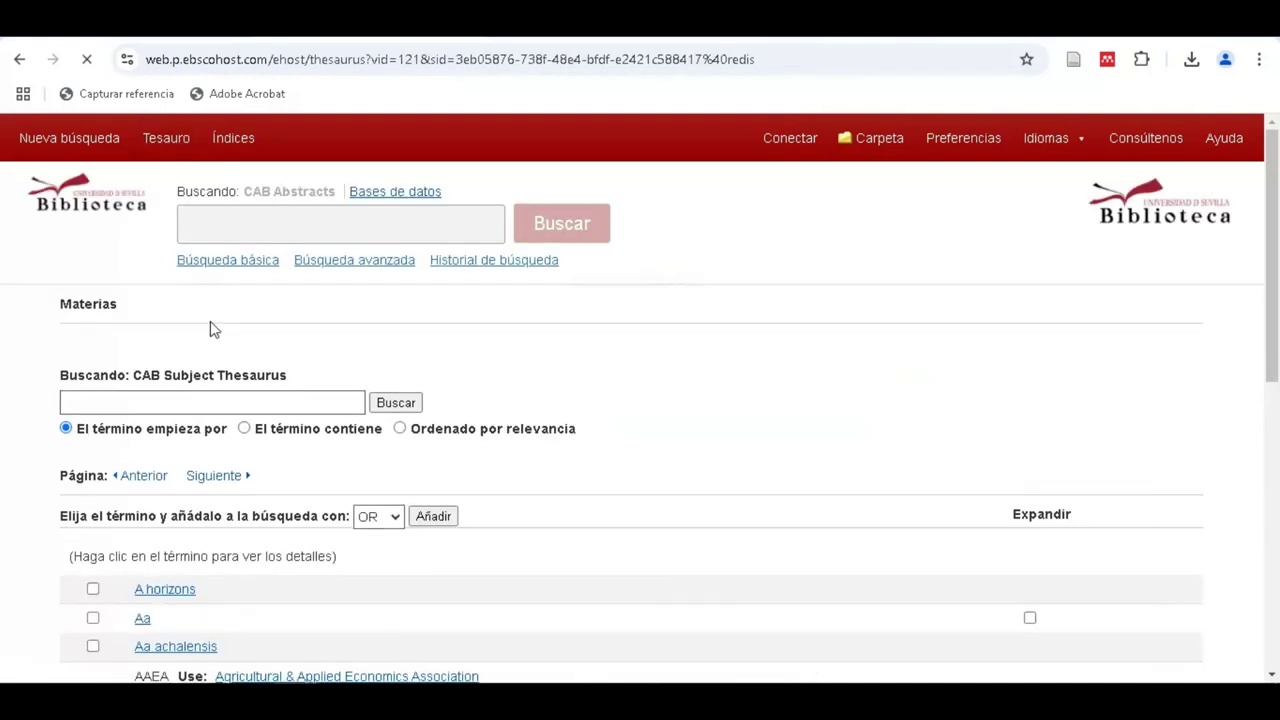
scroll(210, 327, down, 1)
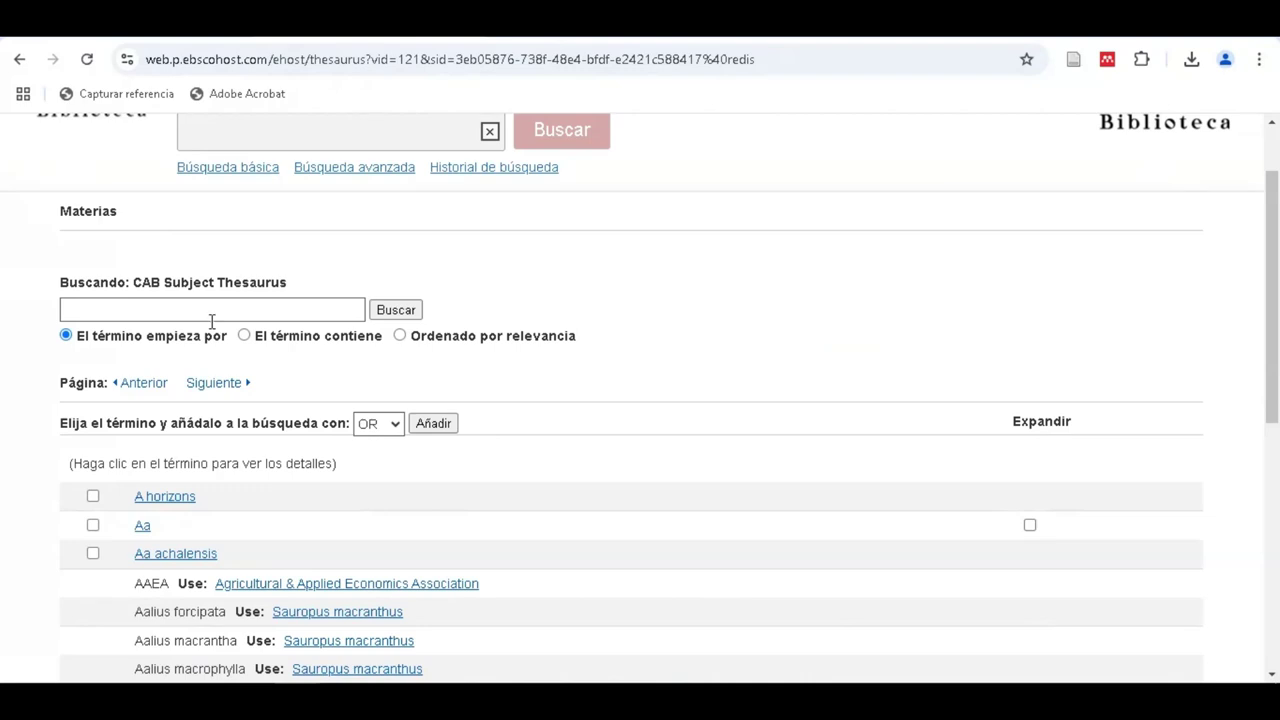
click(105, 307)
text(ecolo)
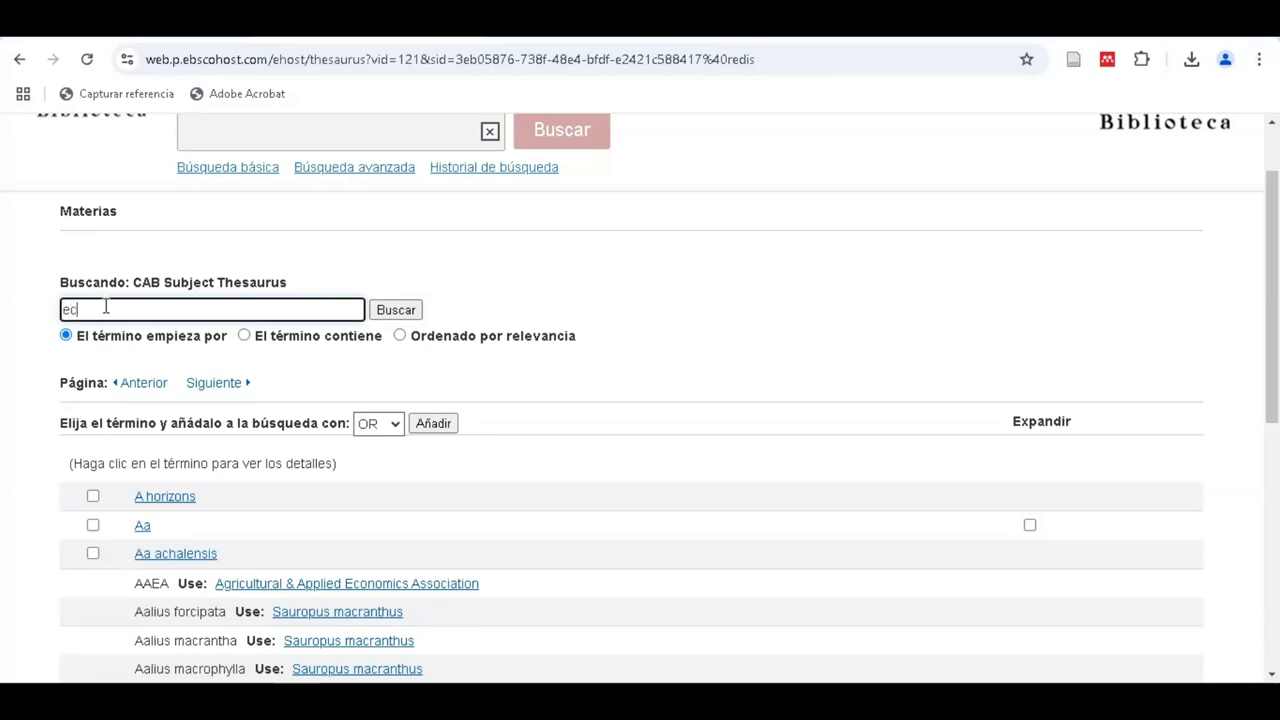
text(gy)
click(395, 310)
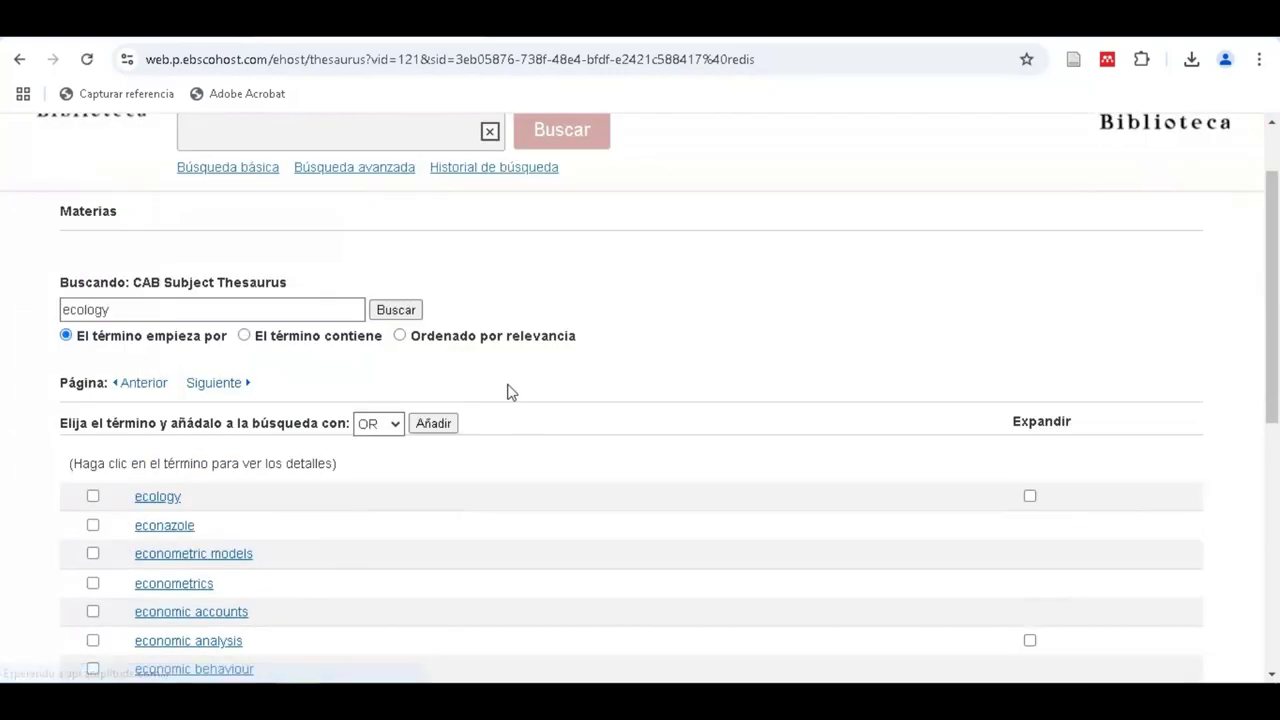
Review the listed thesaurus terms and the joining operators, and add "ecology" to the search with OR
scroll(508, 392, down, 4)
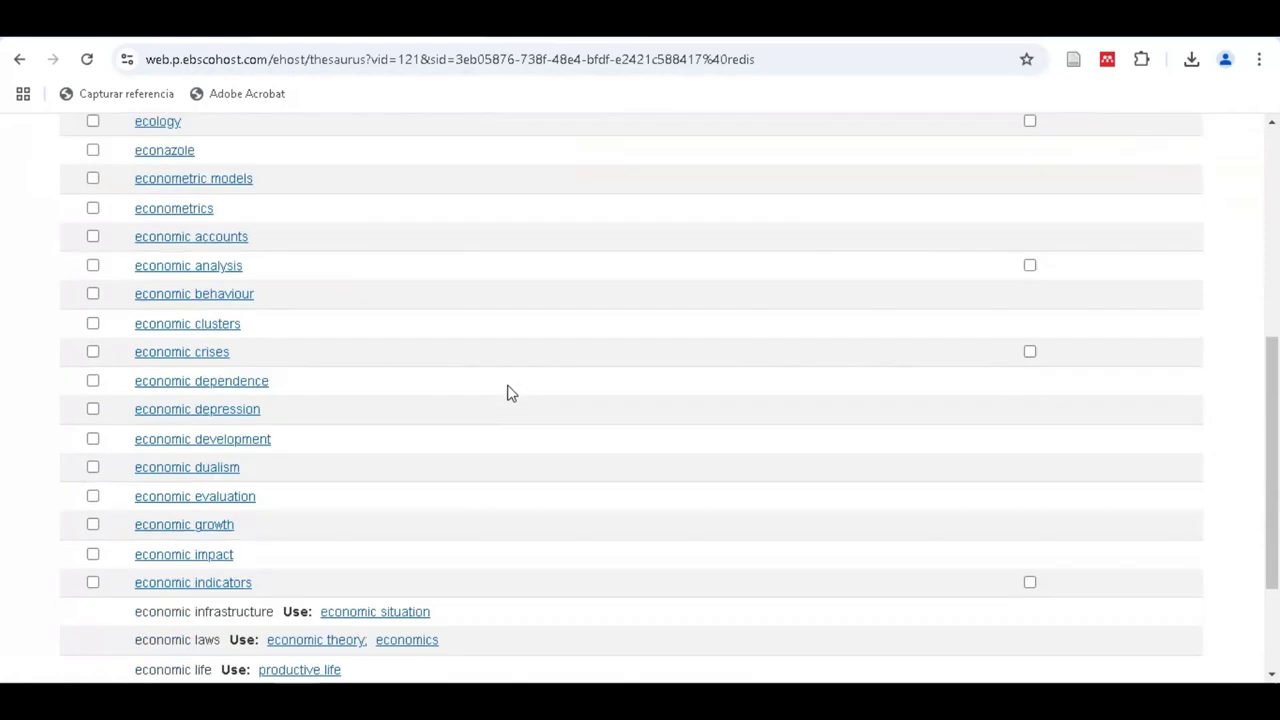
scroll(508, 392, up, 3)
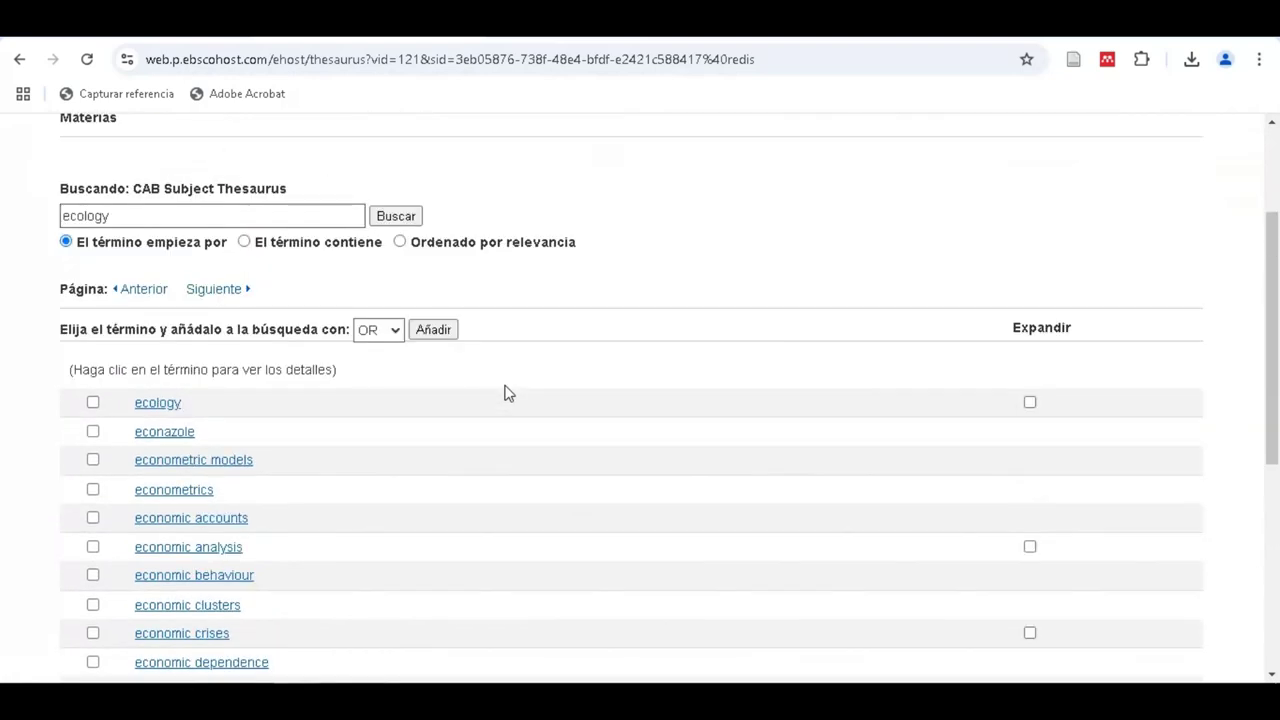
click(93, 403)
click(395, 336)
click(391, 378)
click(397, 337)
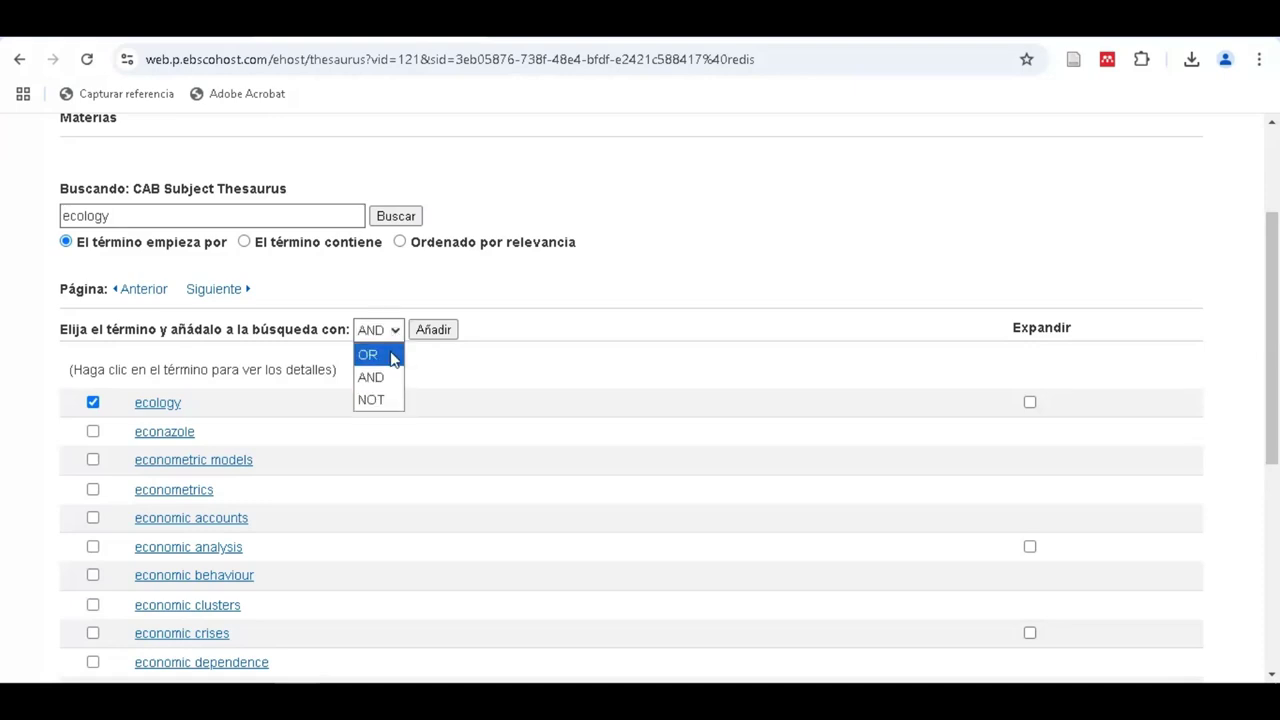
click(391, 356)
click(430, 332)
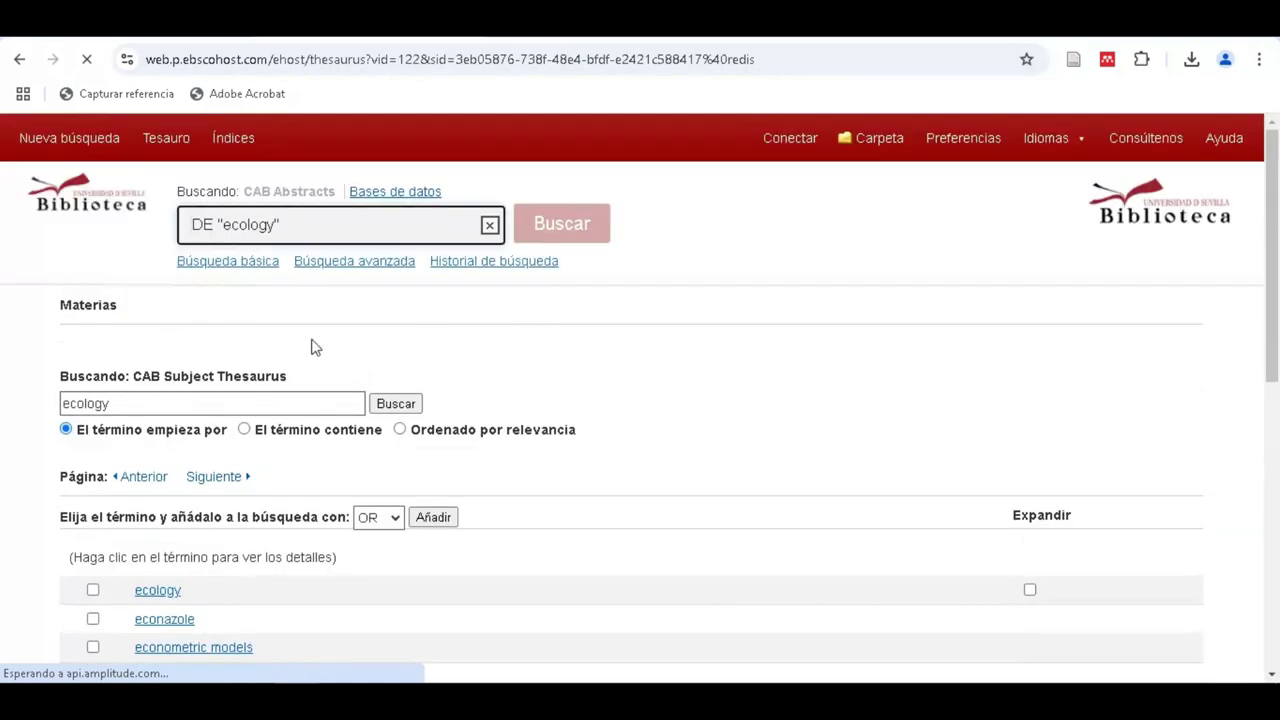
Look up "evolution" in the CAB Subject Thesaurus in place of the previous term
drag(223, 400, 55, 408)
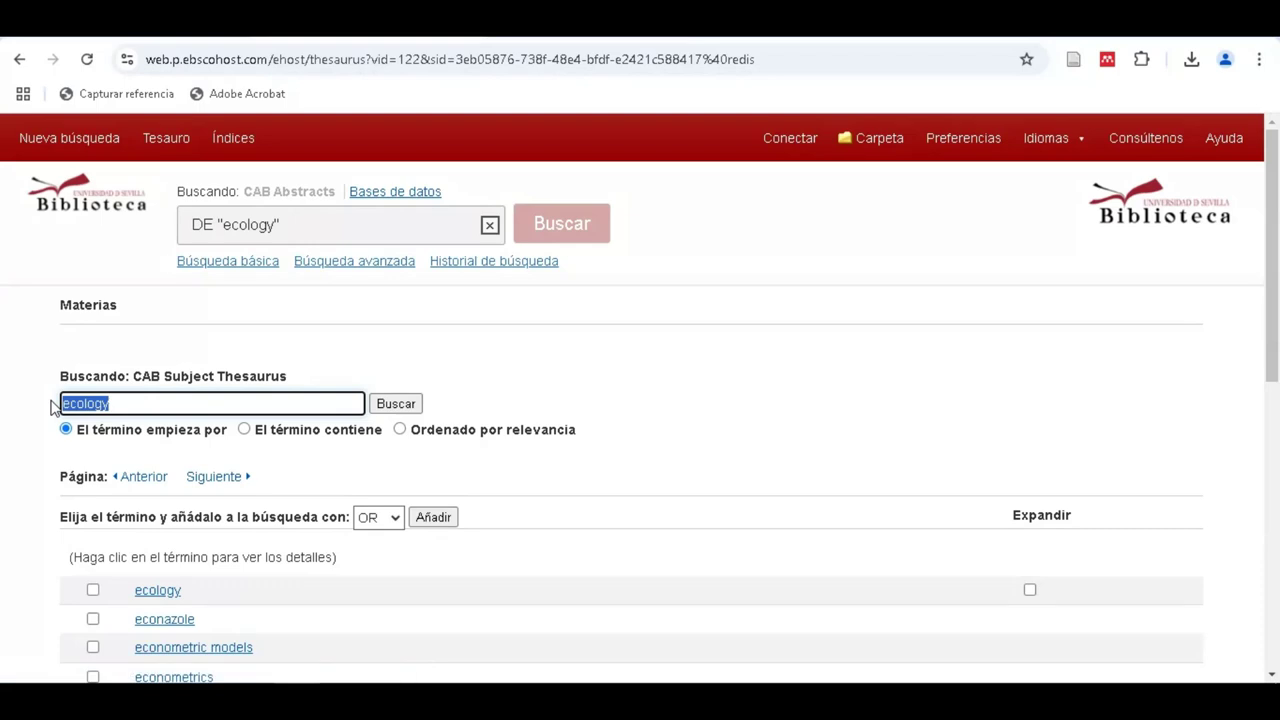
text(evolution)
click(392, 403)
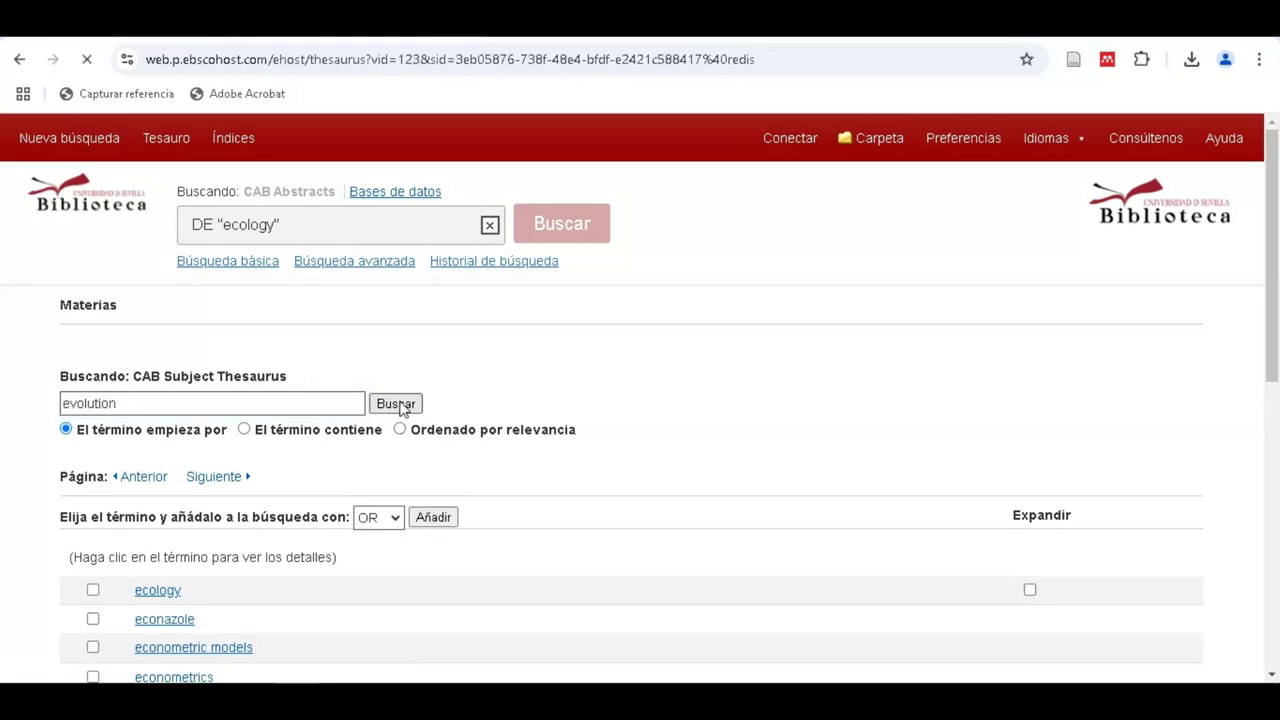
Add the thesaurus term "evolution" to the search with AND
scroll(385, 402, down, 2)
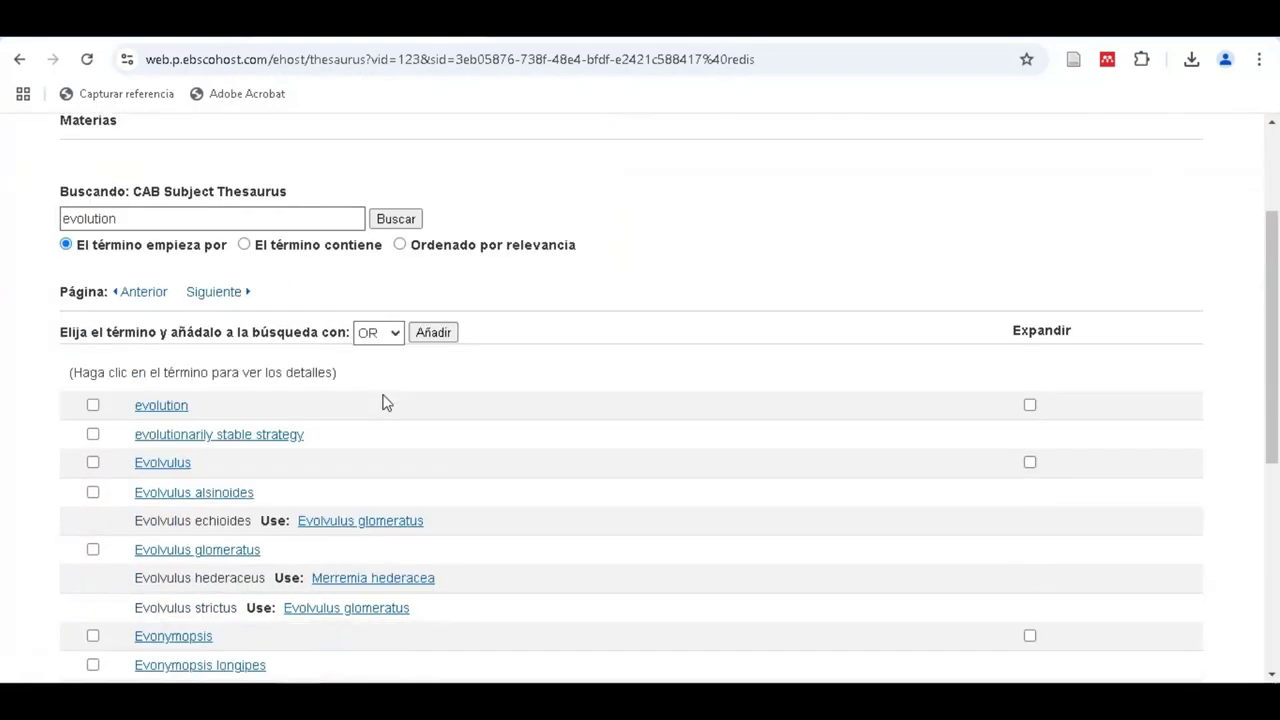
click(93, 405)
click(383, 333)
click(380, 374)
click(433, 332)
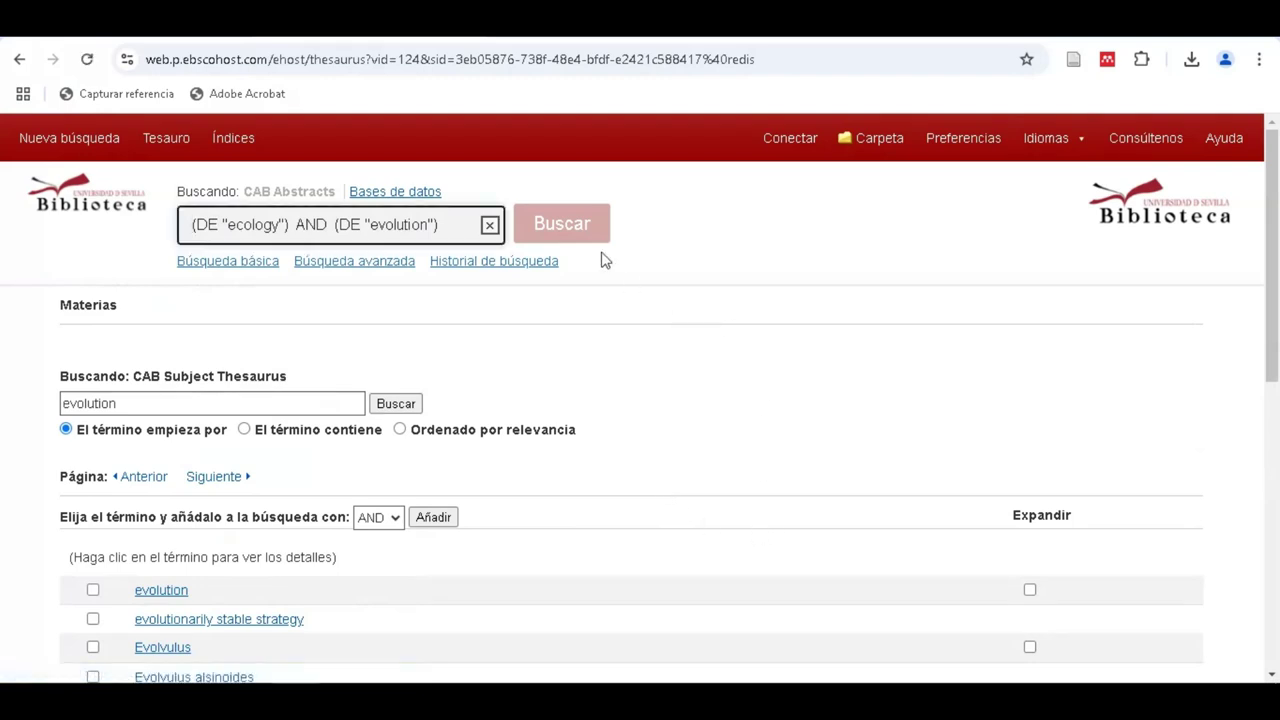
Run the combined search for the descriptors "ecology" AND "evolution" and look through the result list
click(566, 226)
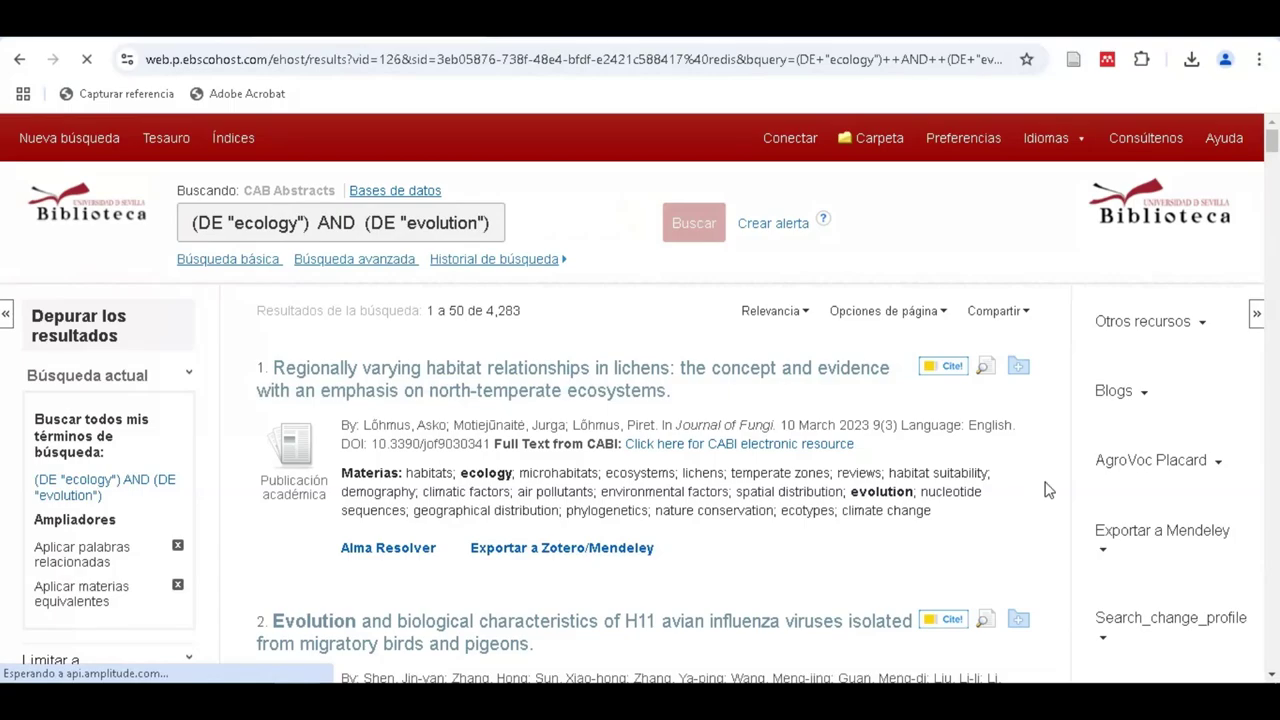
scroll(1045, 488, down, 3)
scroll(1045, 488, down, 5)
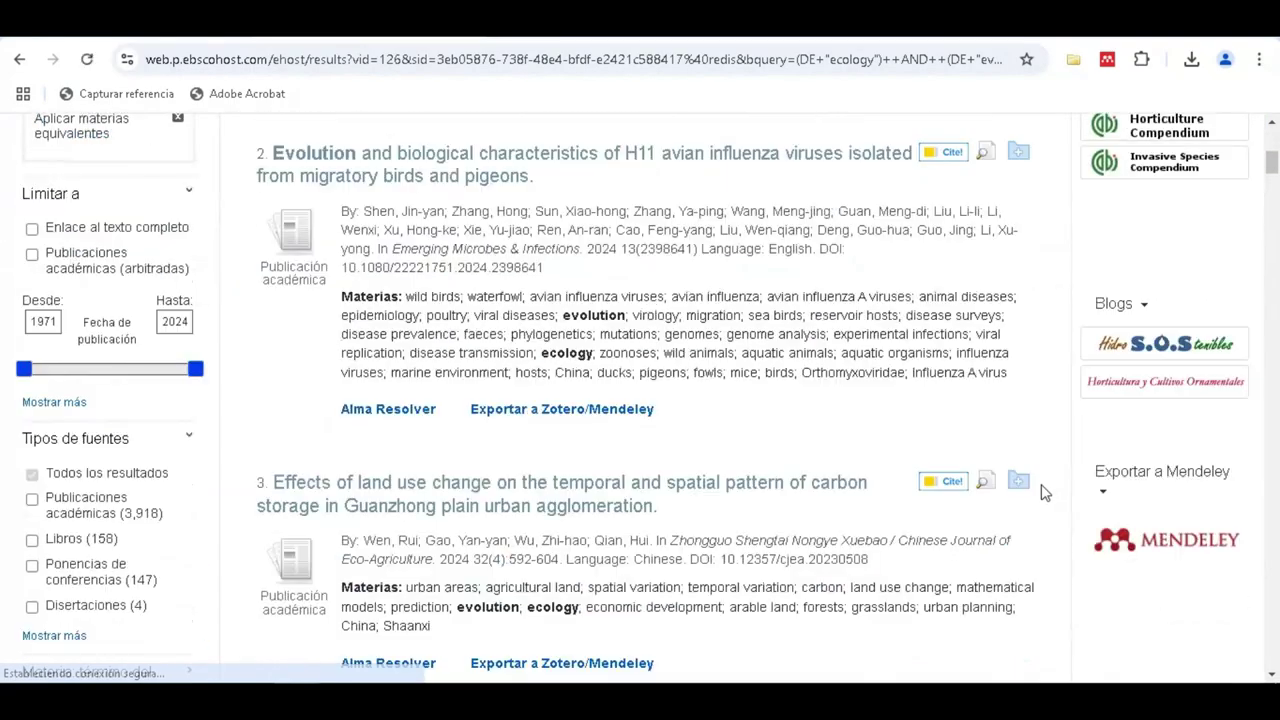
scroll(1038, 497, up, 5)
scroll(1036, 495, up, 4)
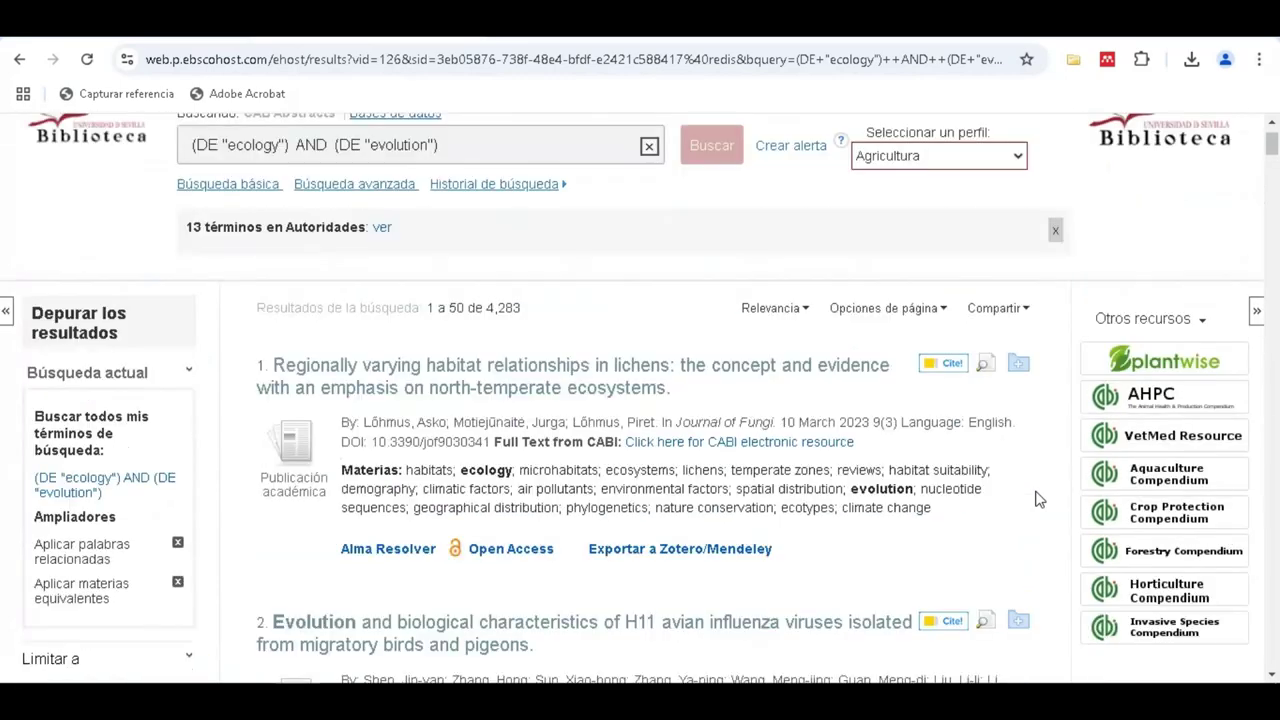